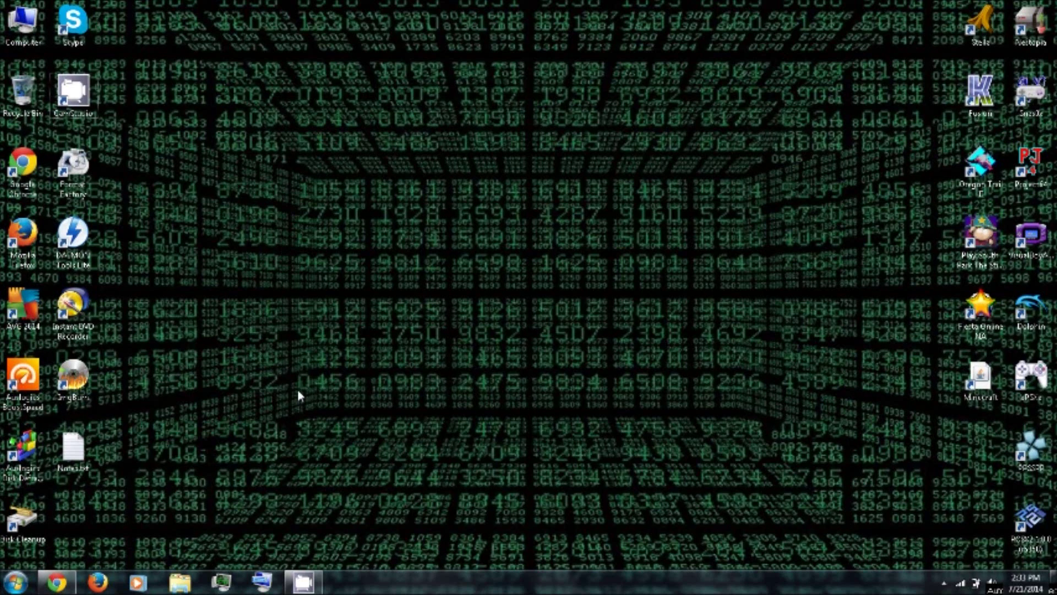
Restore Chrome from the taskbar to show the µTorrent Windows download page.
click(63, 582)
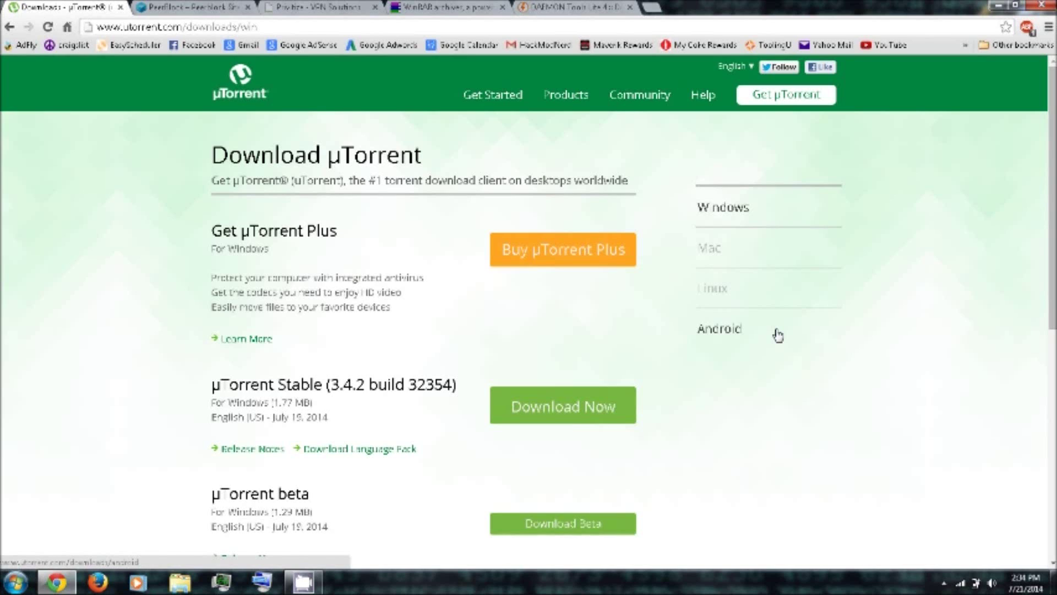
Download the µTorrent Stable 3.4.2 installer and keep uTorrent.exe at Chrome's warning.
click(561, 413)
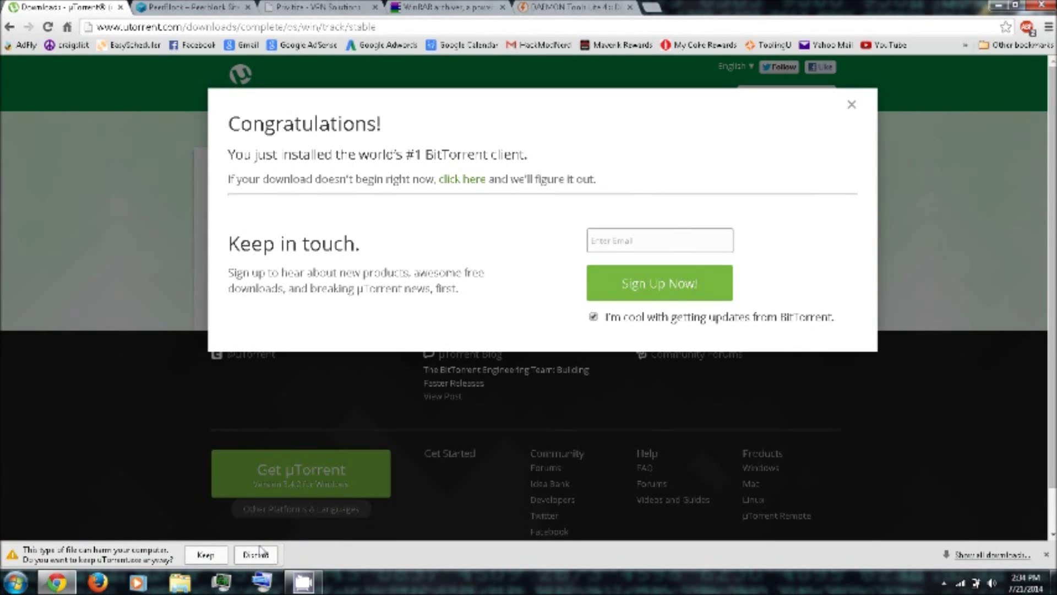
click(201, 558)
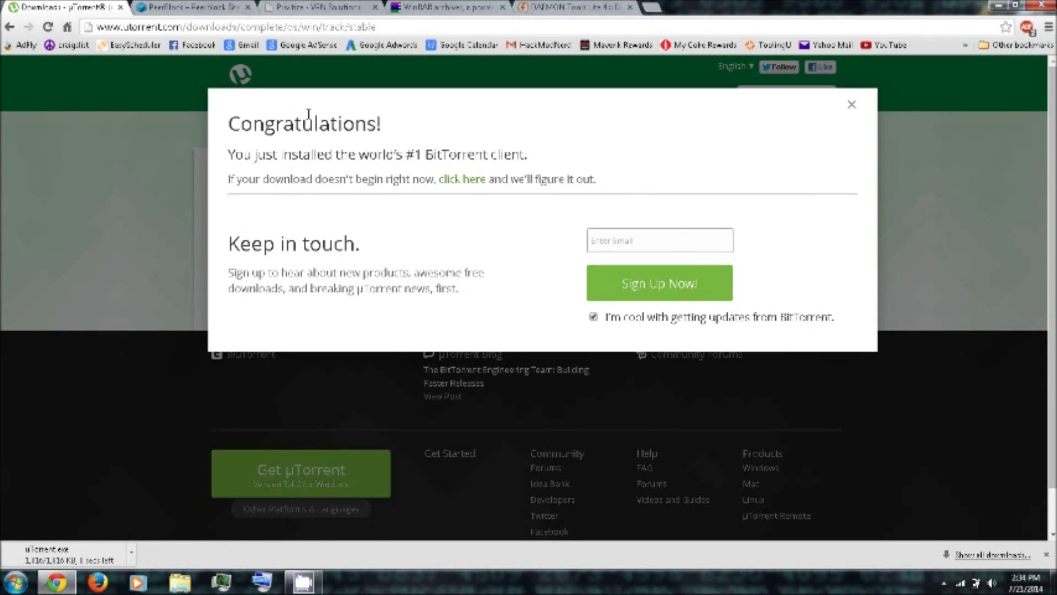
Get the PeerBlock 1.2 Installer from the PeerBlock site's latest stable release page.
click(174, 12)
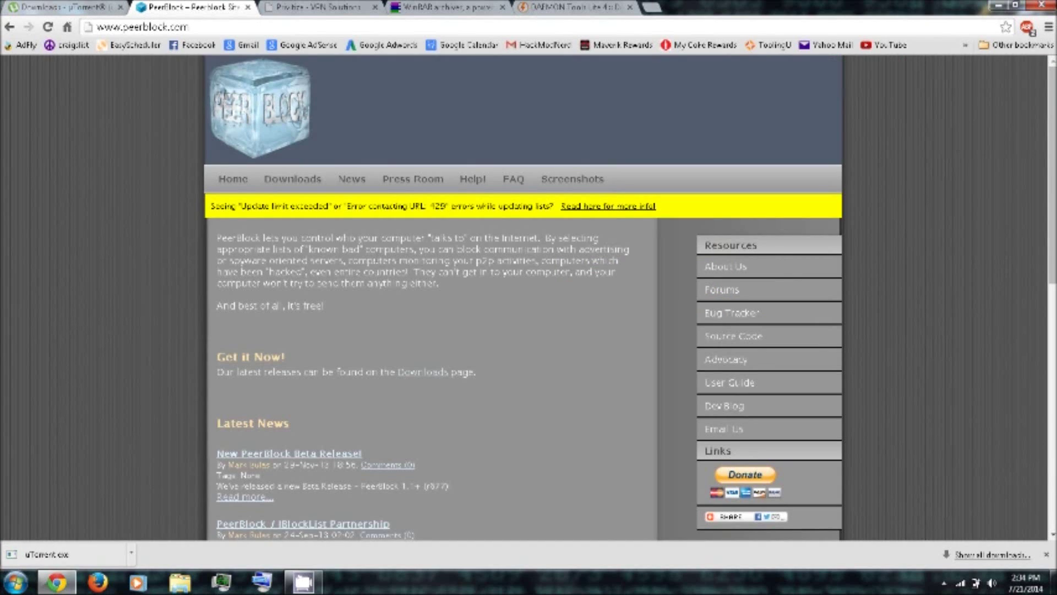
click(305, 185)
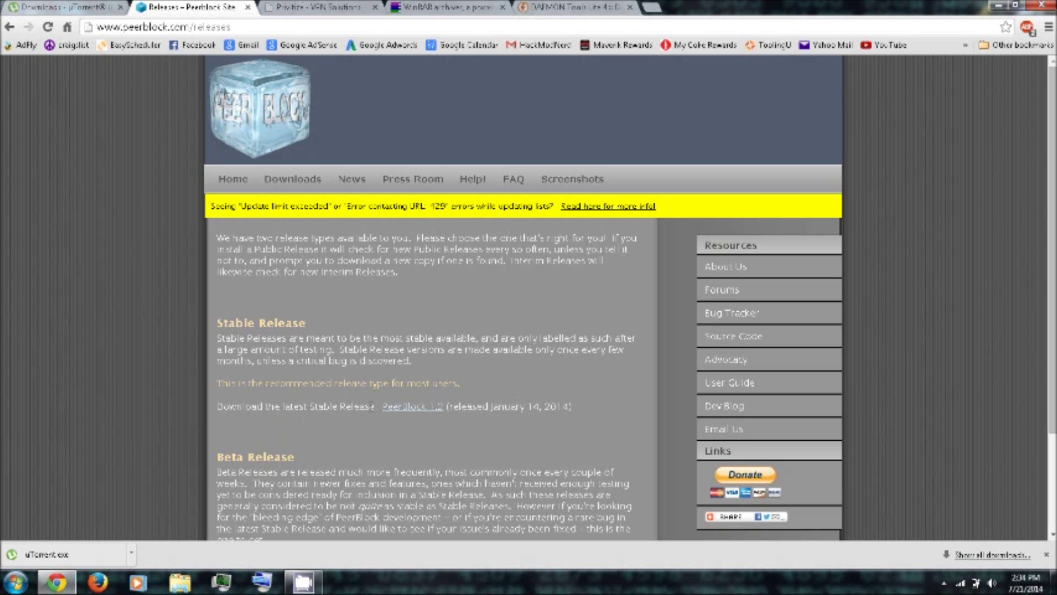
drag(366, 406, 284, 406)
click(406, 407)
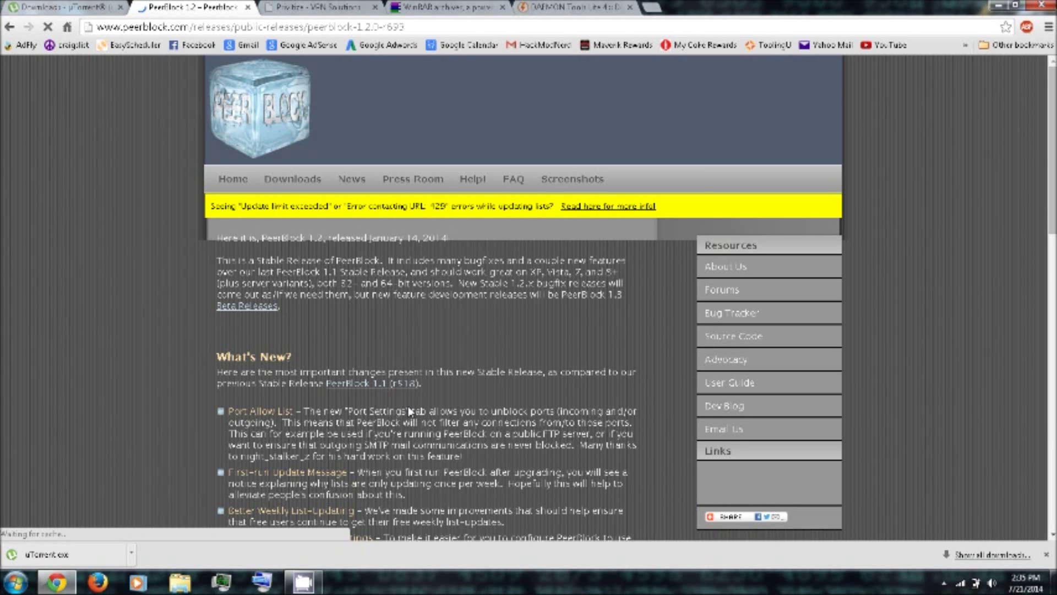
scroll(379, 361, down, 10)
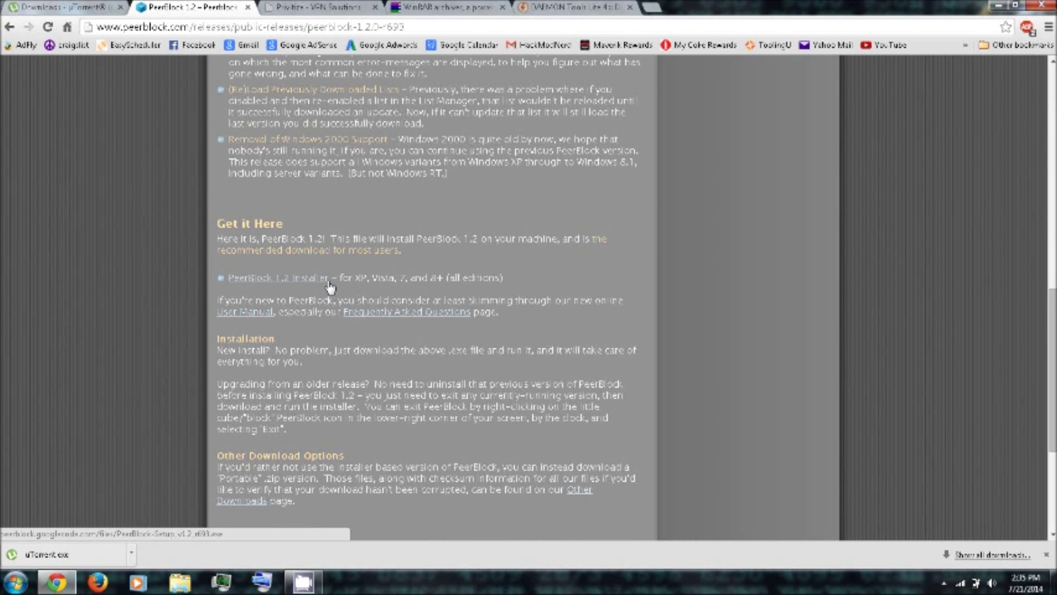
drag(328, 282, 292, 279)
click(272, 285)
Download privitize_secure.exe from the Privitize VPN site, then bring up the WinRAR 5.10 page.
click(293, 10)
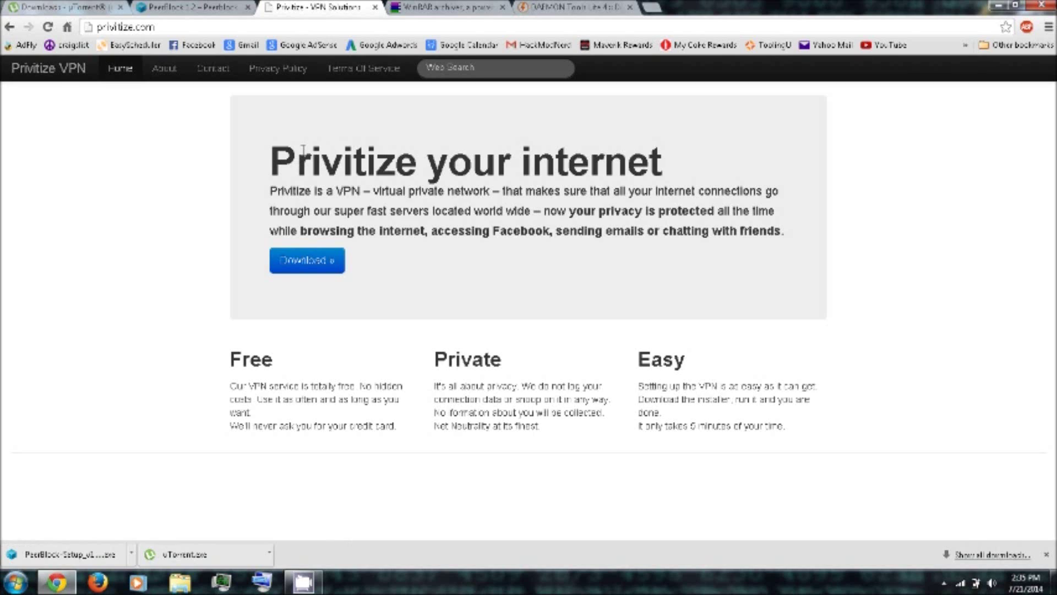
click(327, 263)
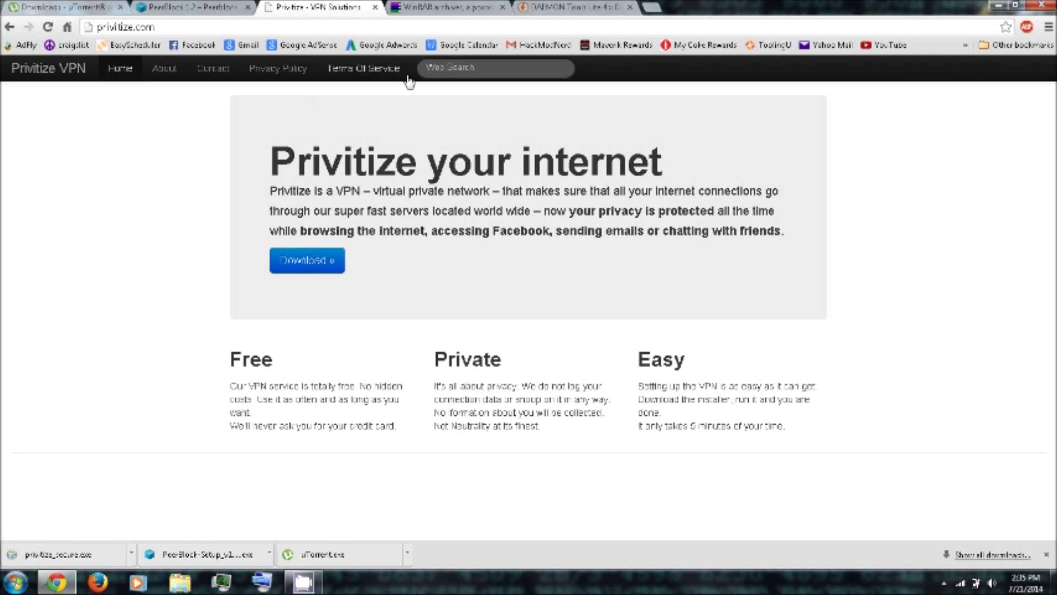
click(419, 9)
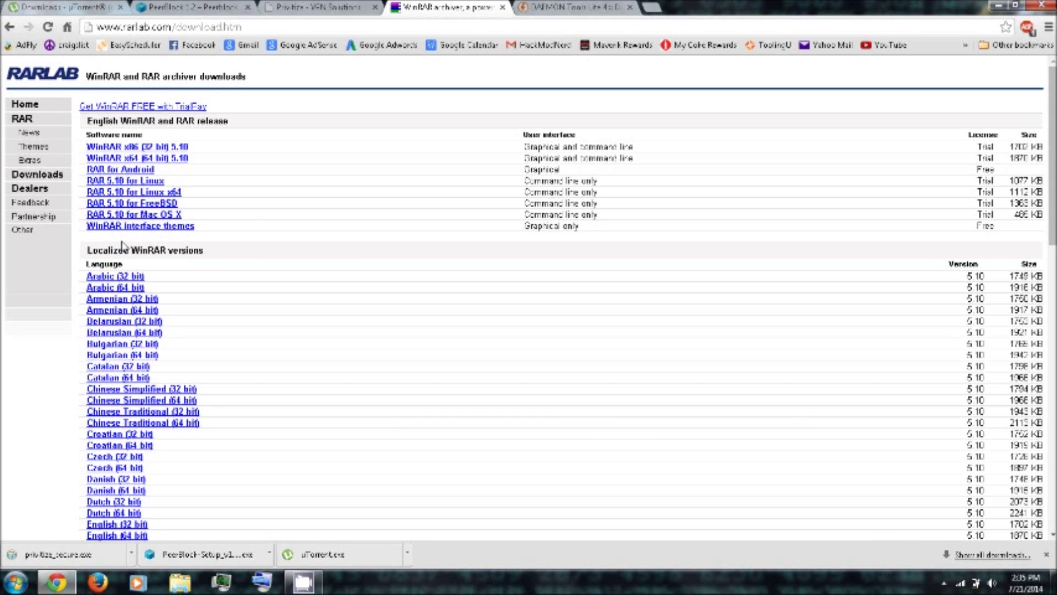
Review the DAEMON Tools Lite 4 product page, then minimize Chrome to the desktop.
click(556, 10)
mouse_move(410, 149)
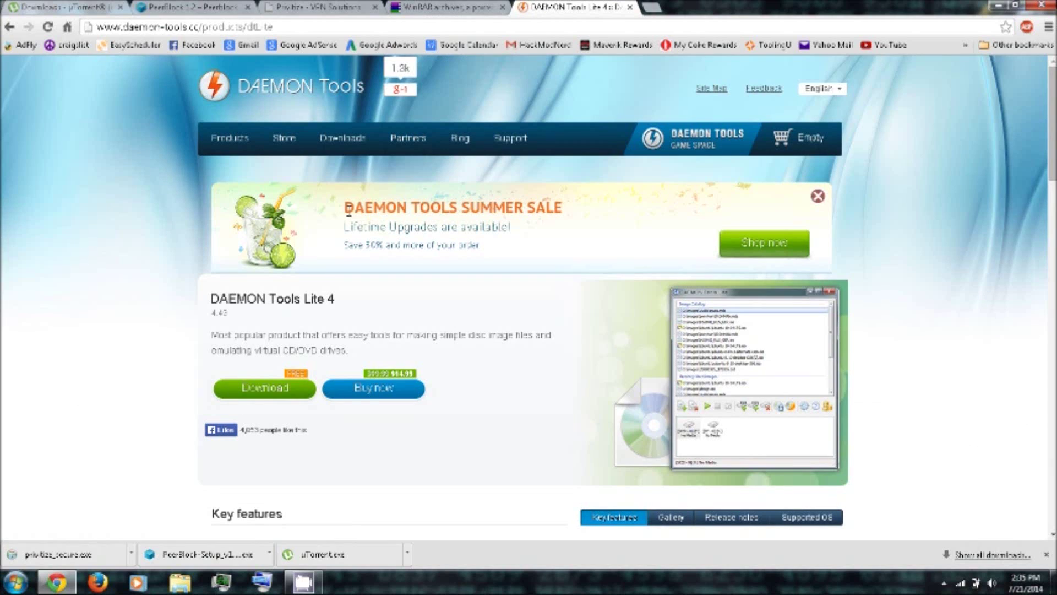
drag(223, 299, 316, 300)
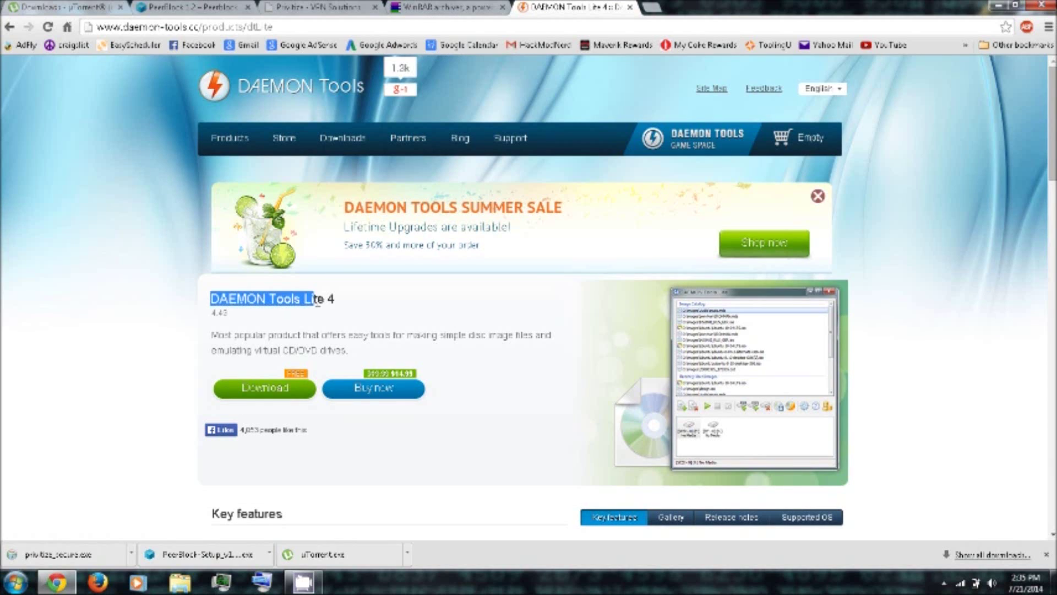
click(230, 377)
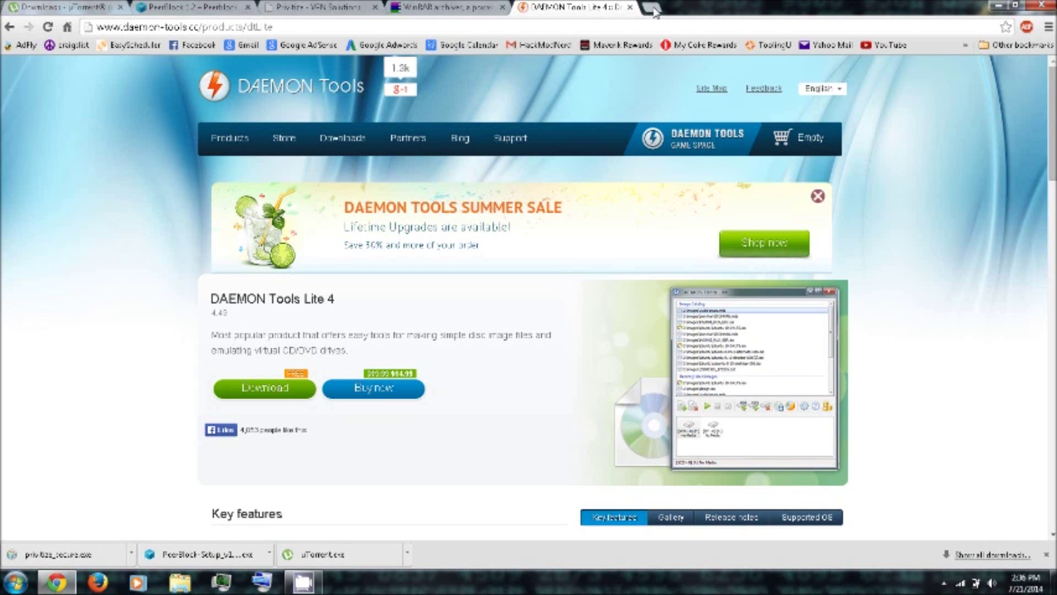
click(996, 8)
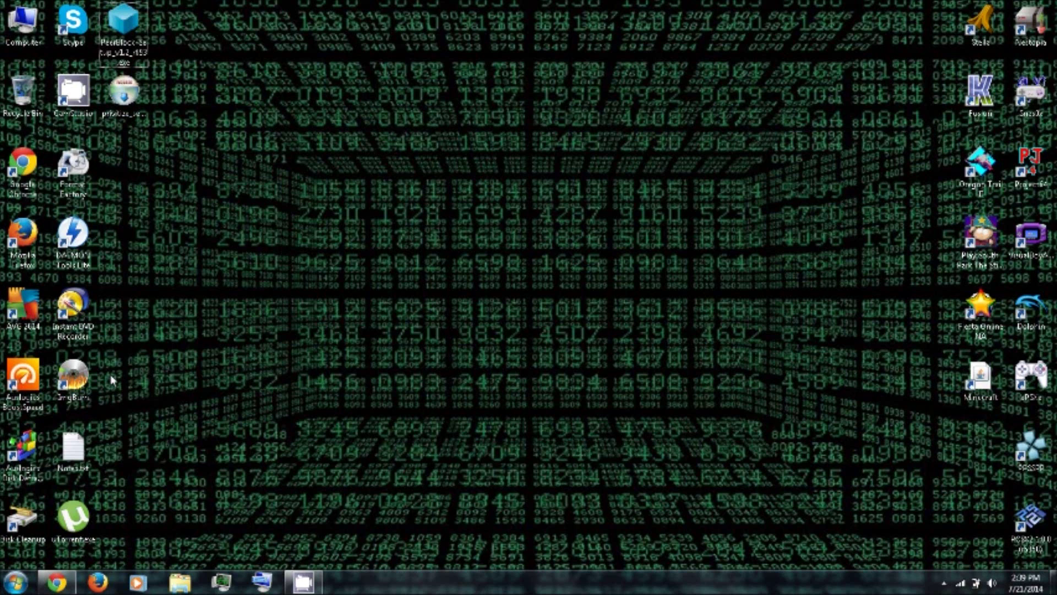
Launch the uTorrent.exe installer from the desktop and accept the licence agreement.
click(77, 523)
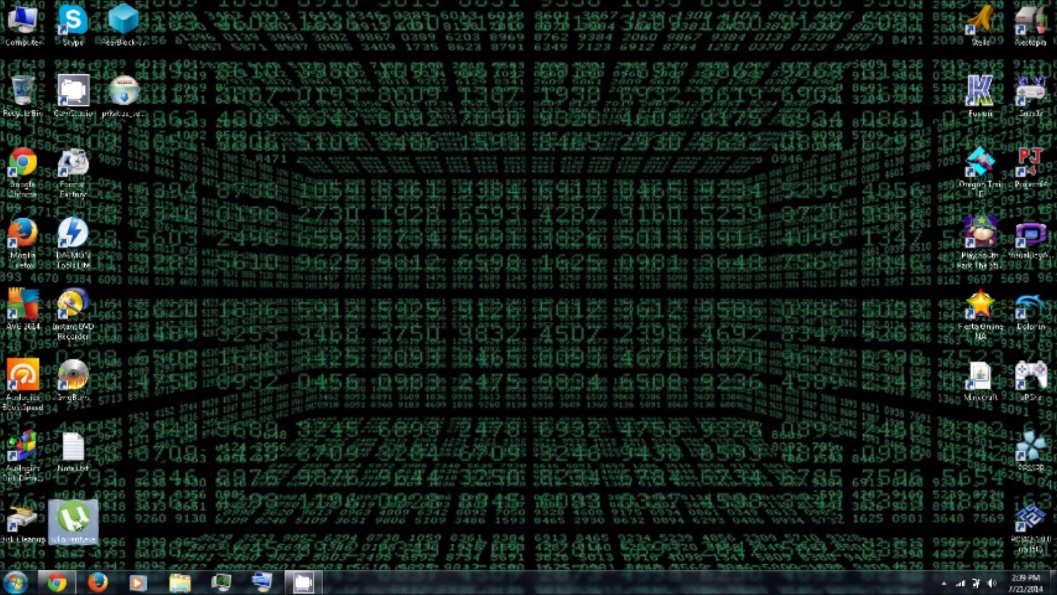
double_click(77, 523)
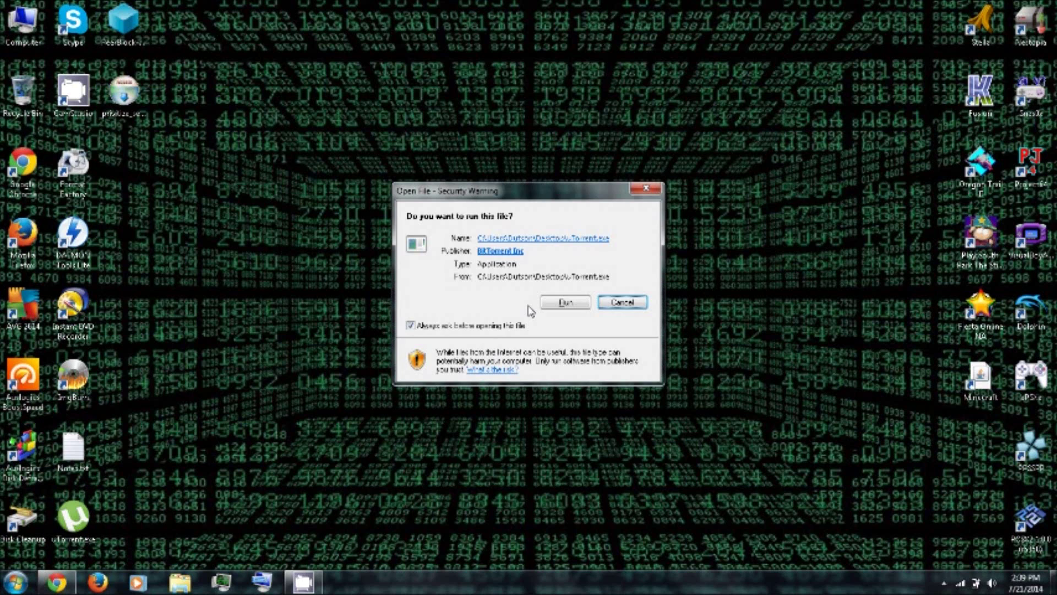
click(562, 303)
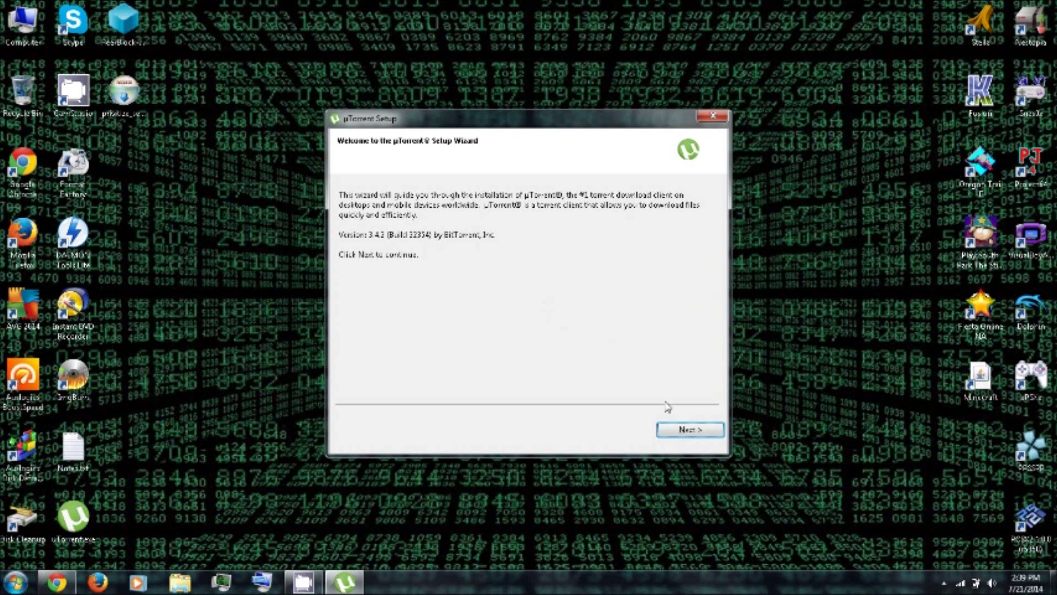
click(687, 430)
click(687, 430)
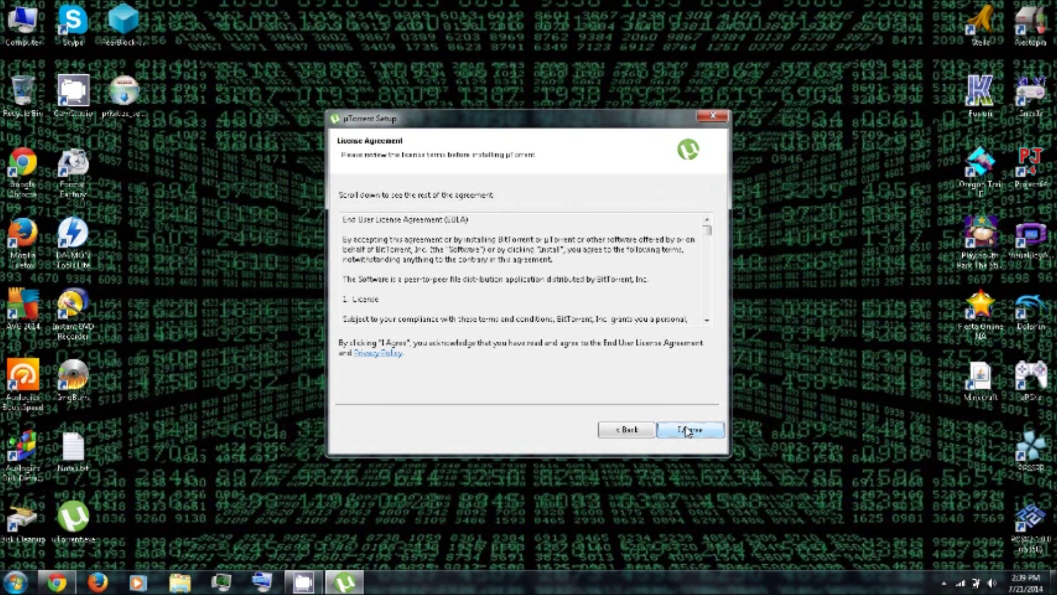
click(689, 430)
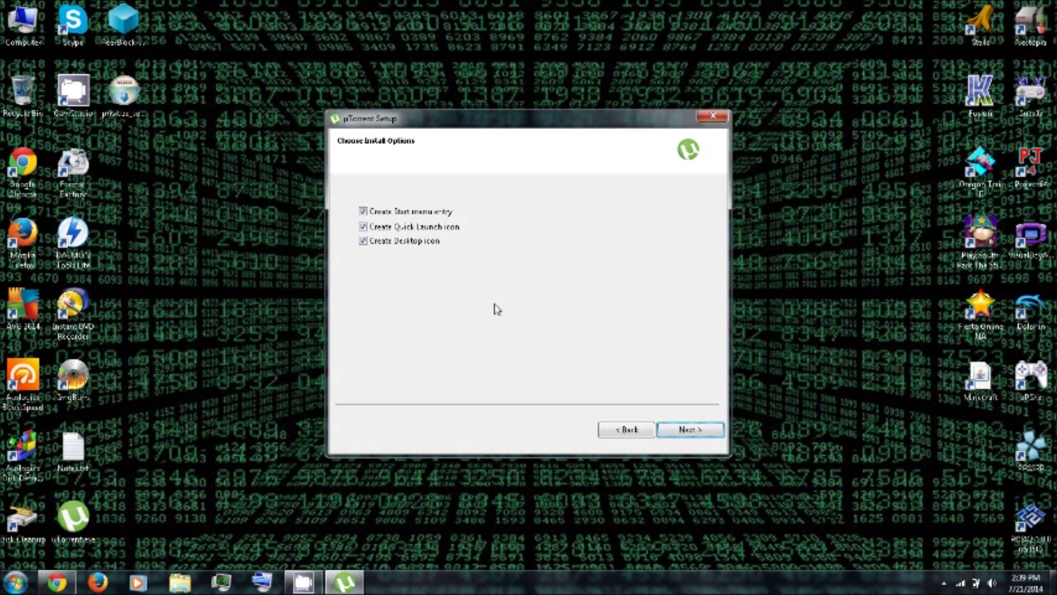
Skip the Quick Launch icon, decline Mood Indigo and SpeedUpMyPC 2014, and finish setup.
click(409, 230)
click(690, 434)
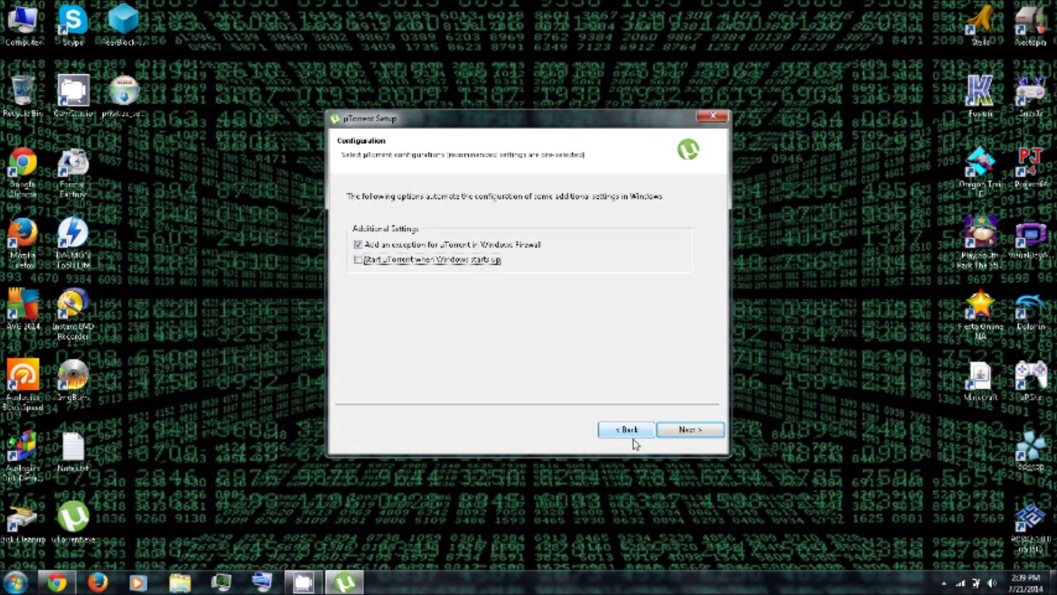
click(686, 429)
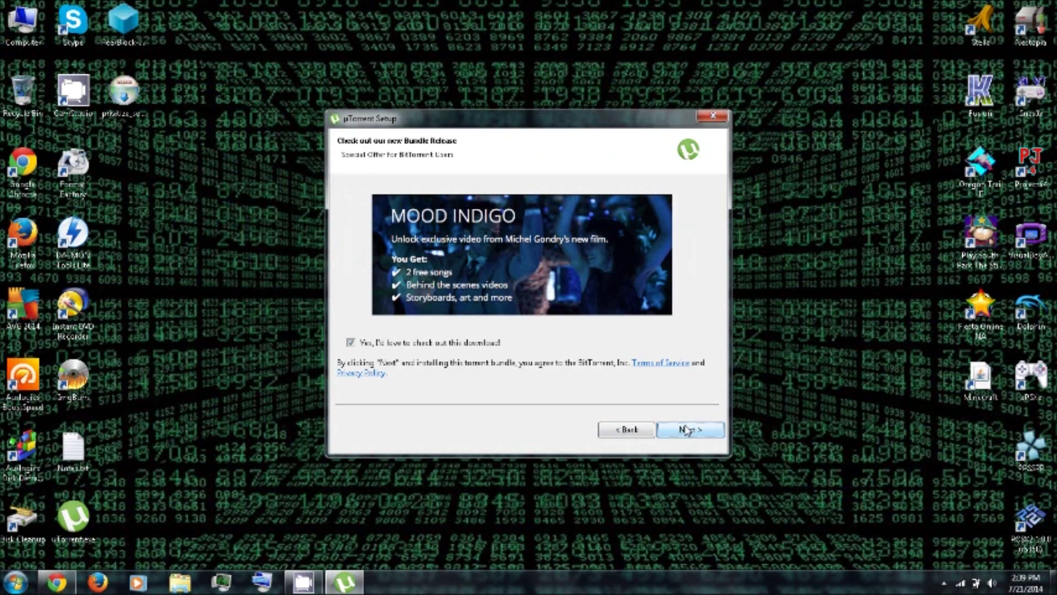
click(351, 343)
click(690, 429)
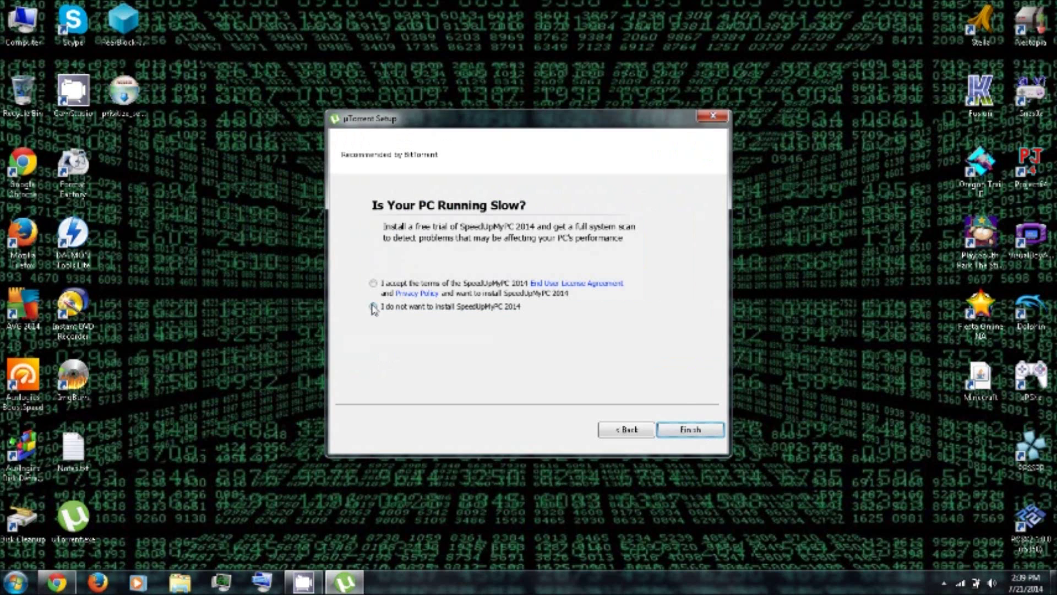
click(374, 307)
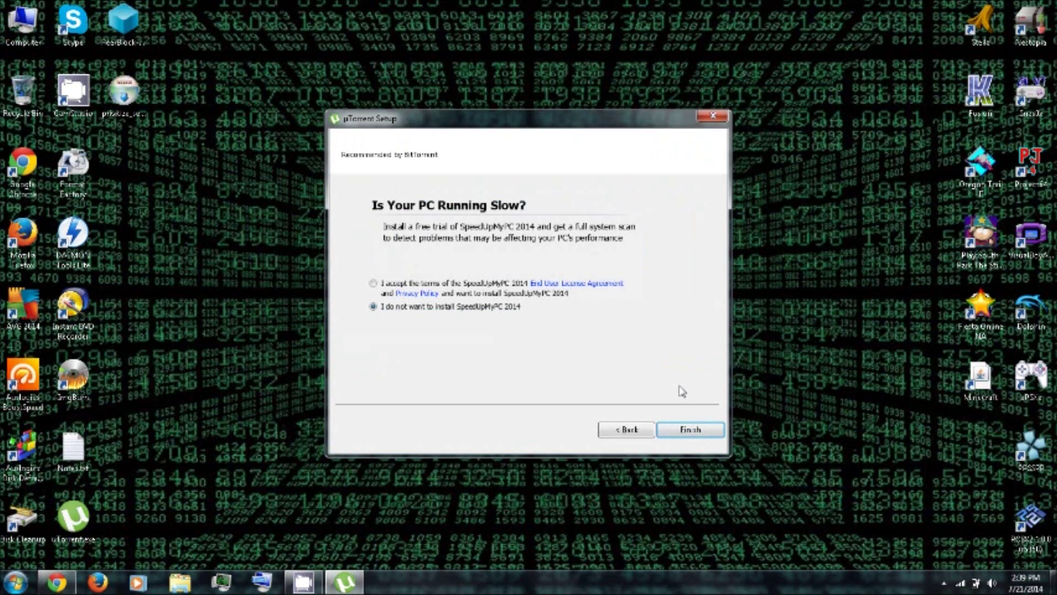
click(693, 434)
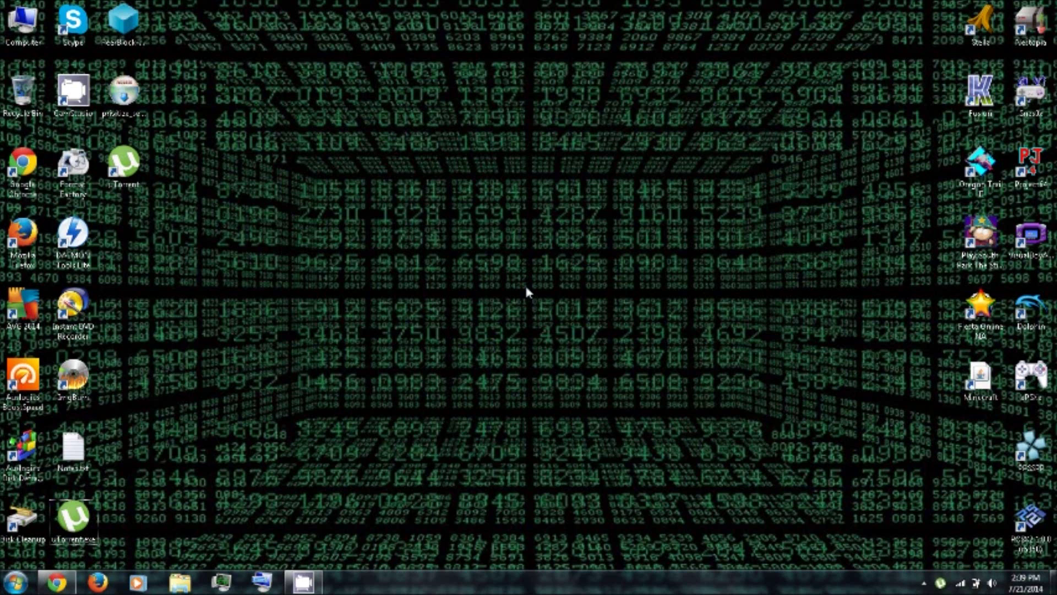
Open µTorrent 3.4.2 from the taskbar, leaving the South Park torrent row unselected.
double_click(940, 583)
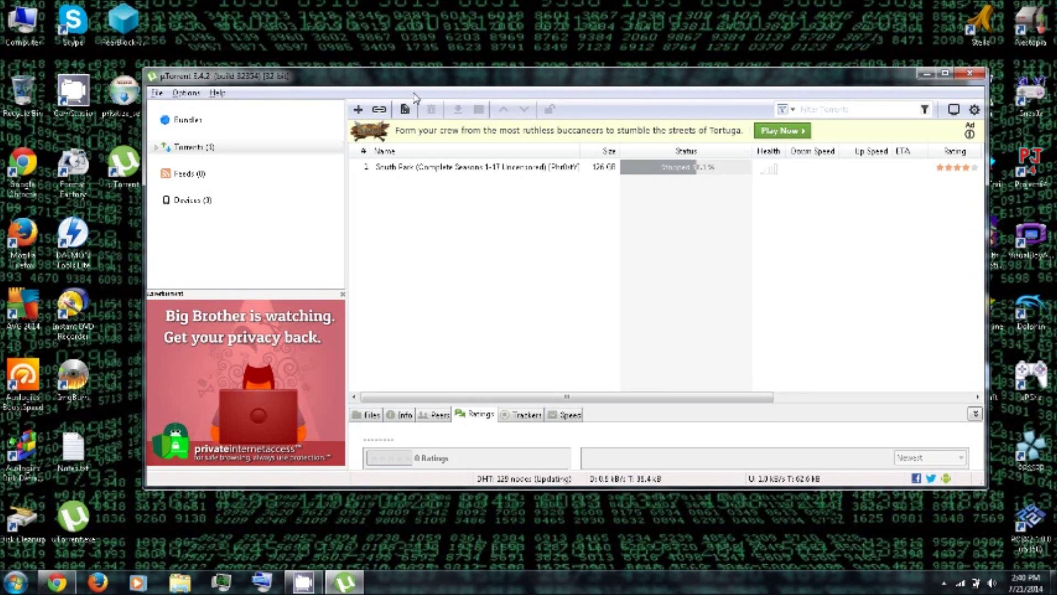
click(431, 172)
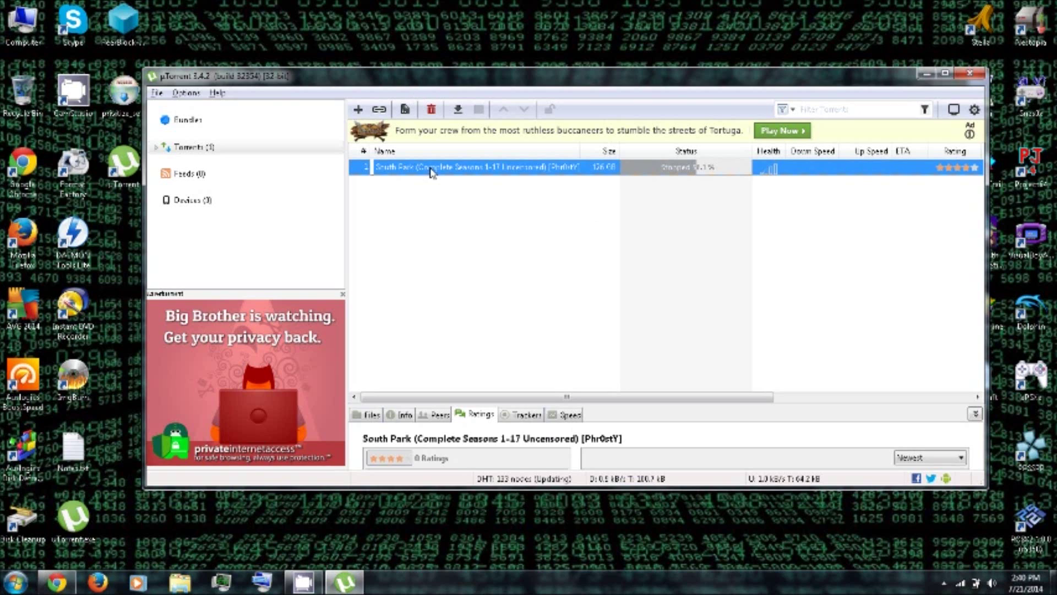
click(587, 229)
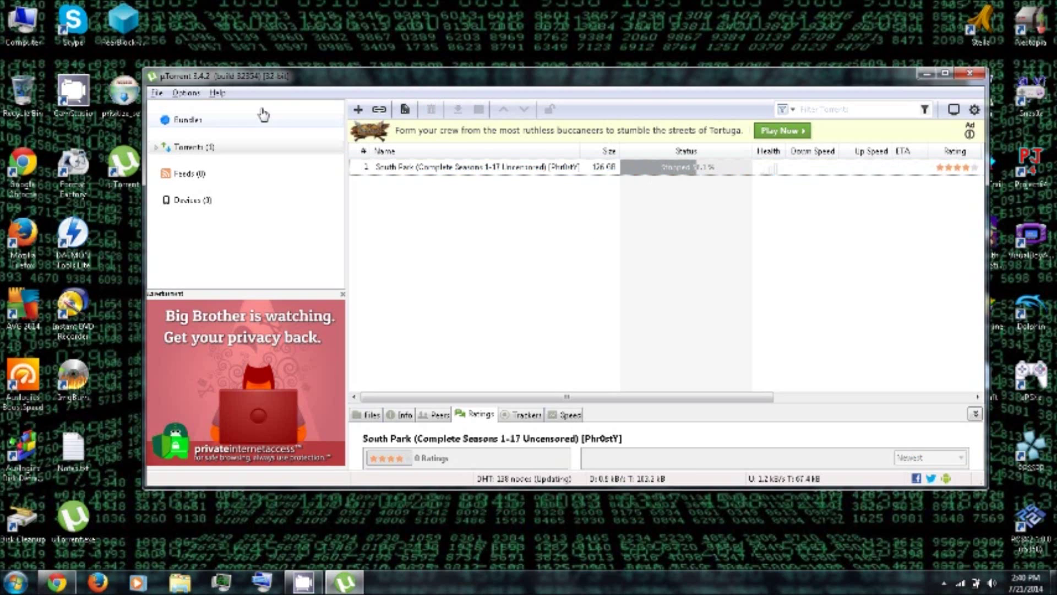
Open Preferences and leave the Connection proxy type set to no proxy.
click(186, 93)
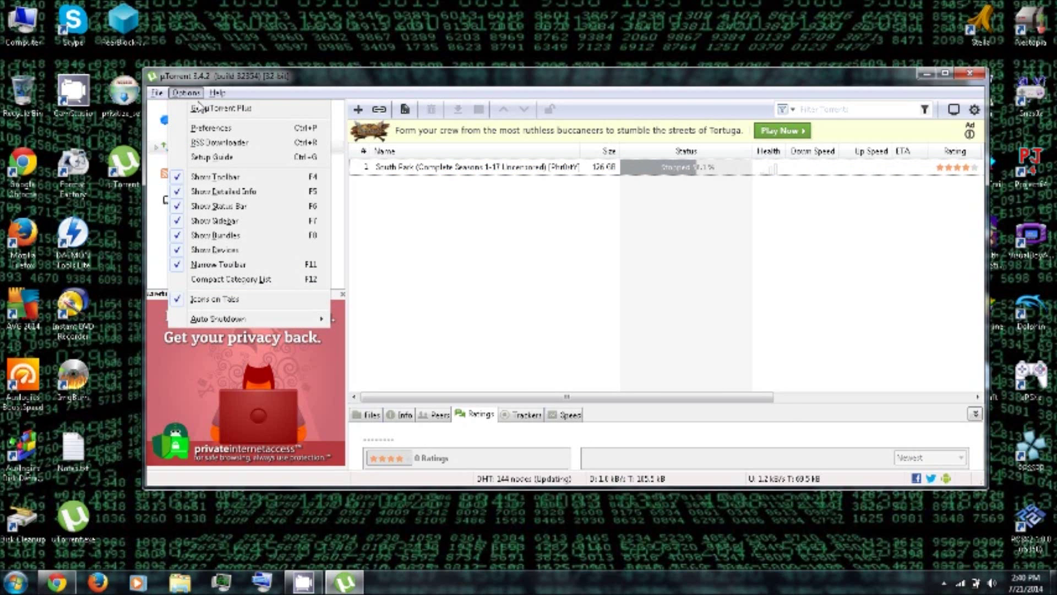
click(211, 128)
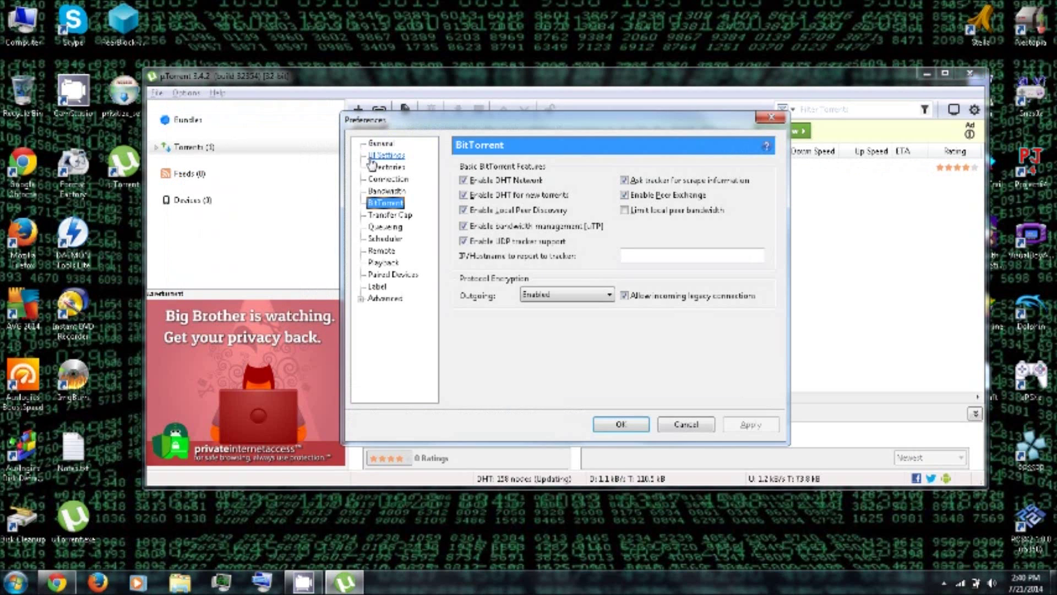
click(387, 180)
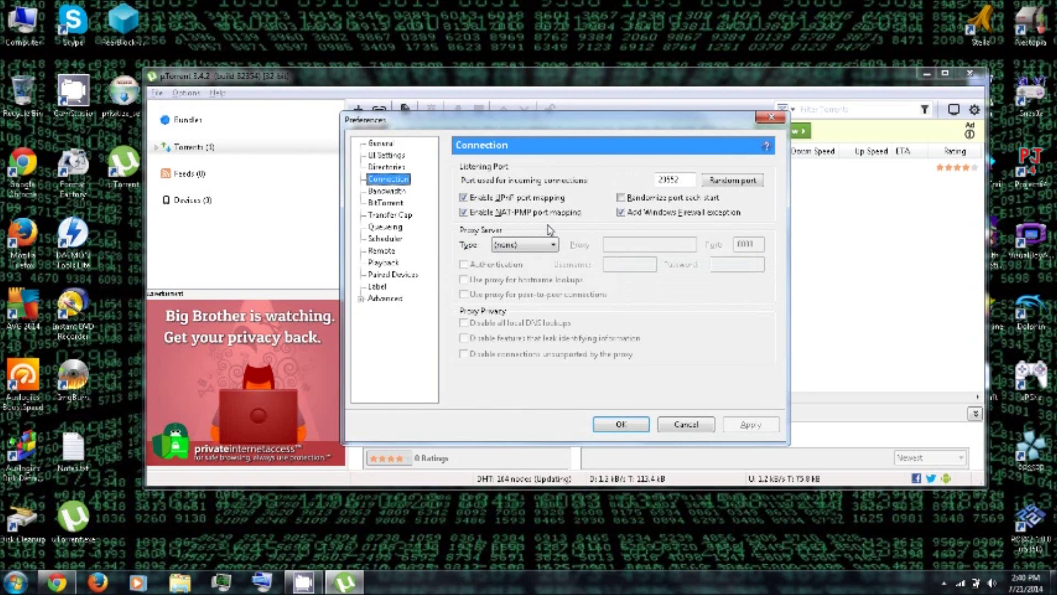
click(542, 245)
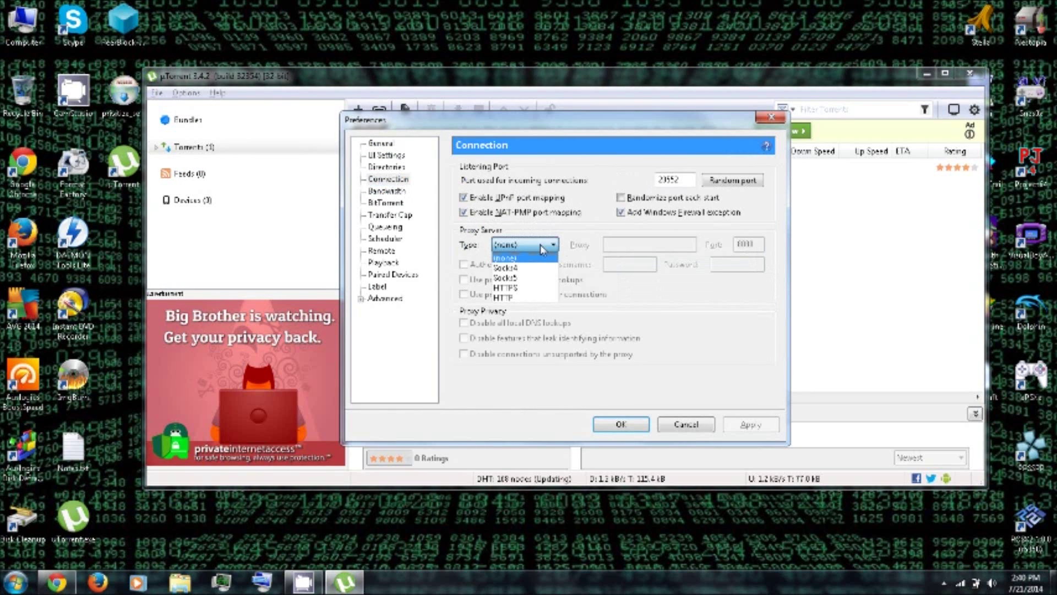
click(514, 259)
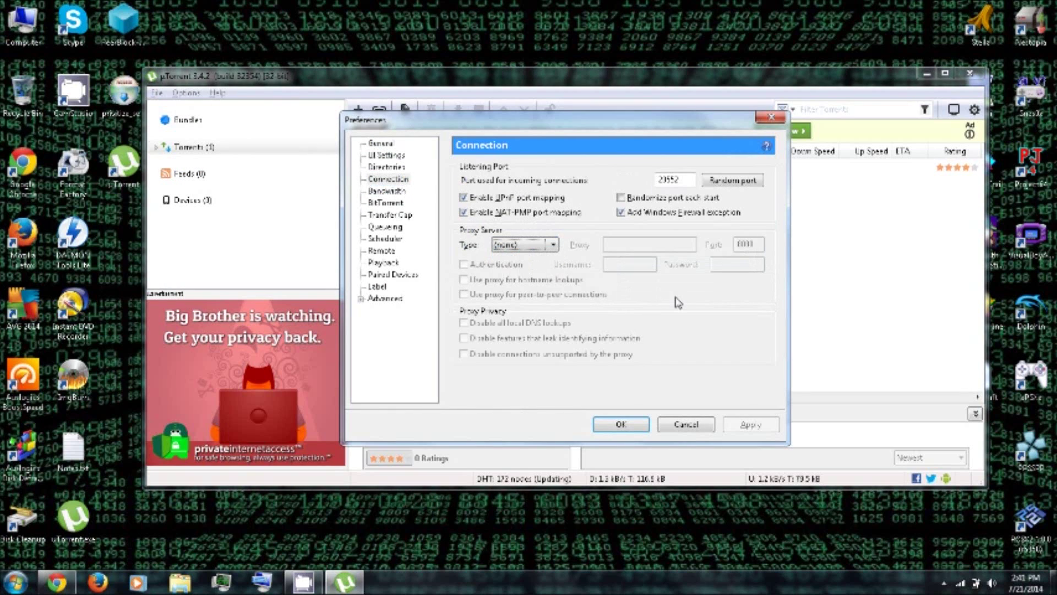
On the BitTorrent page, keep outgoing protocol encryption set to Enabled.
click(386, 203)
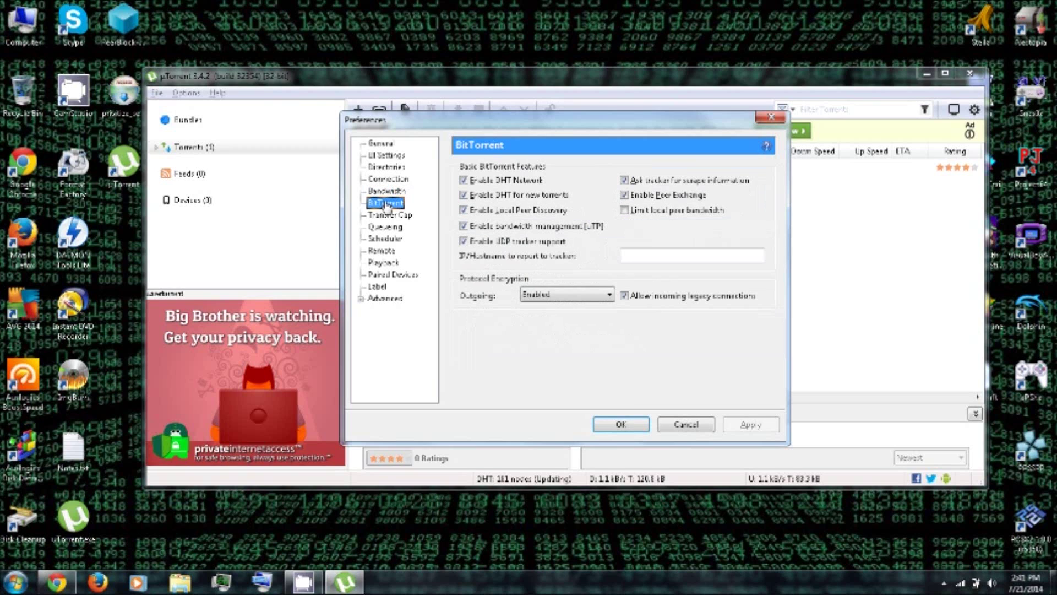
click(561, 295)
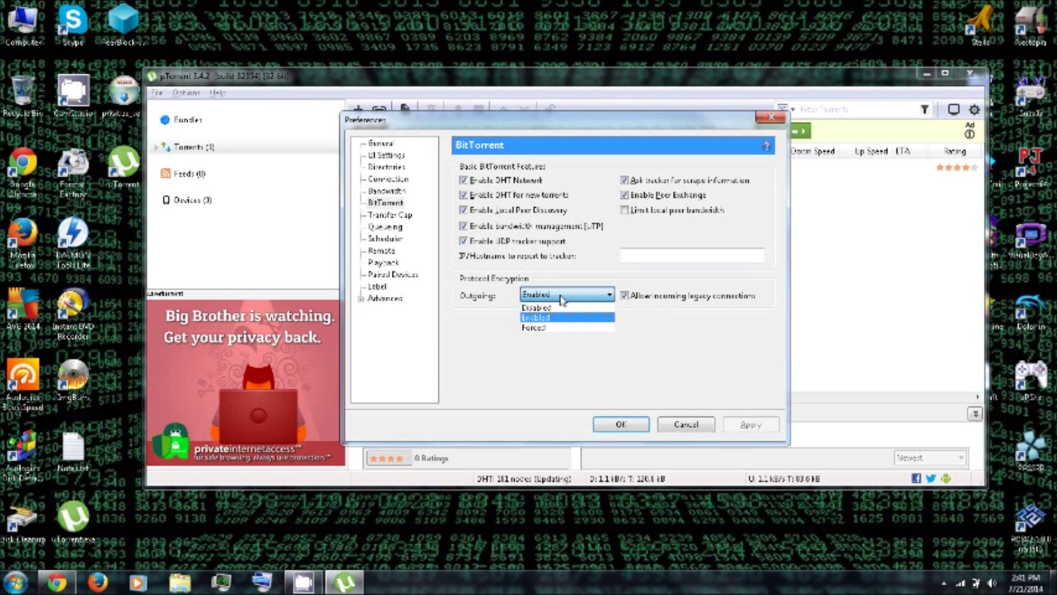
click(465, 281)
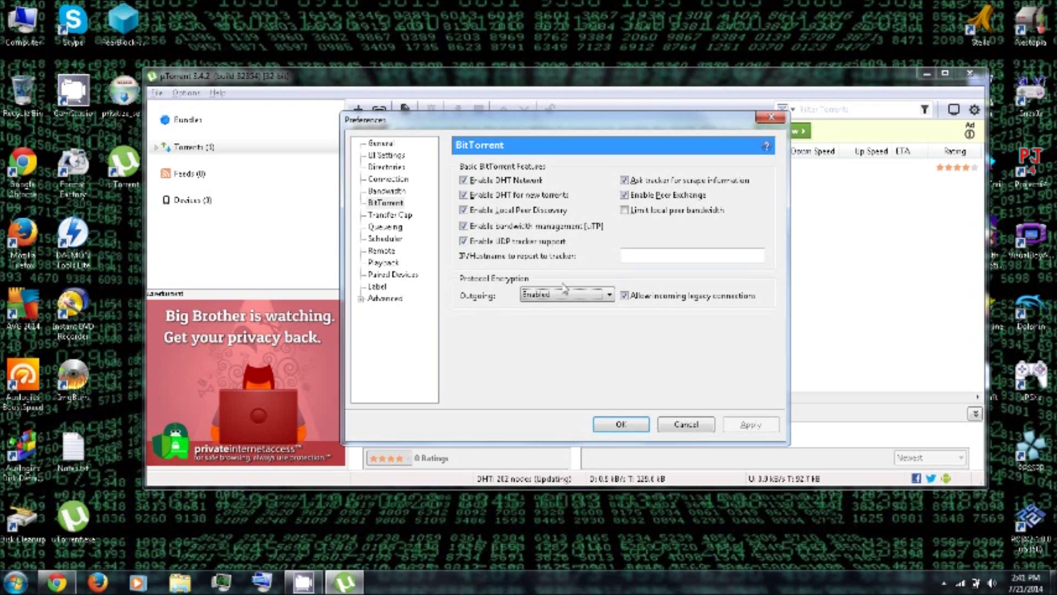
Save Preferences with OK, select the South Park torrent, and minimize µTorrent.
click(622, 425)
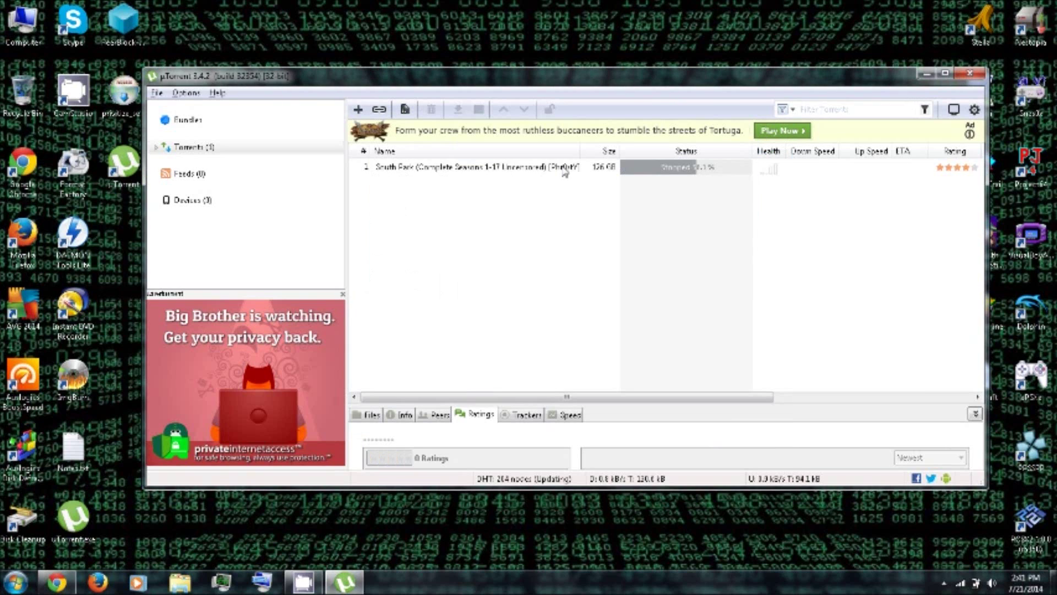
click(565, 167)
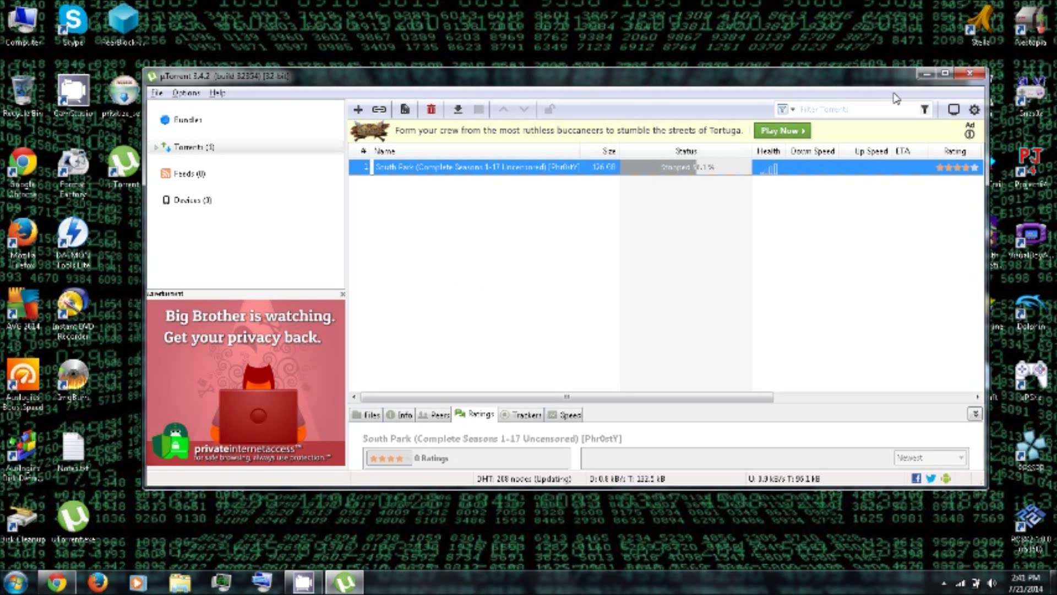
click(926, 75)
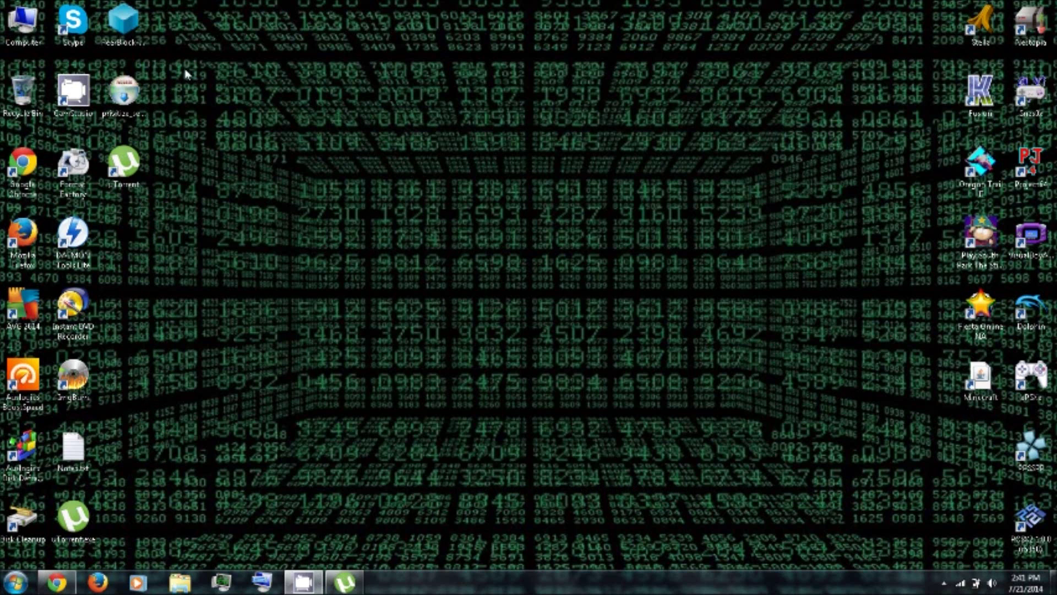
Launch the PeerBlock 1.2 setup file and accept its licence agreement.
click(130, 28)
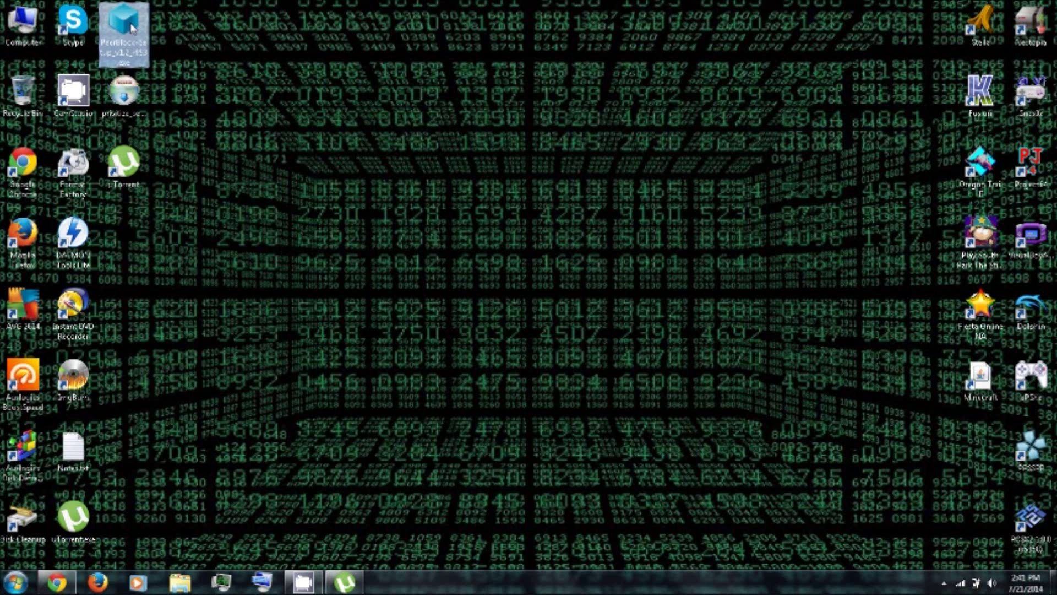
double_click(131, 27)
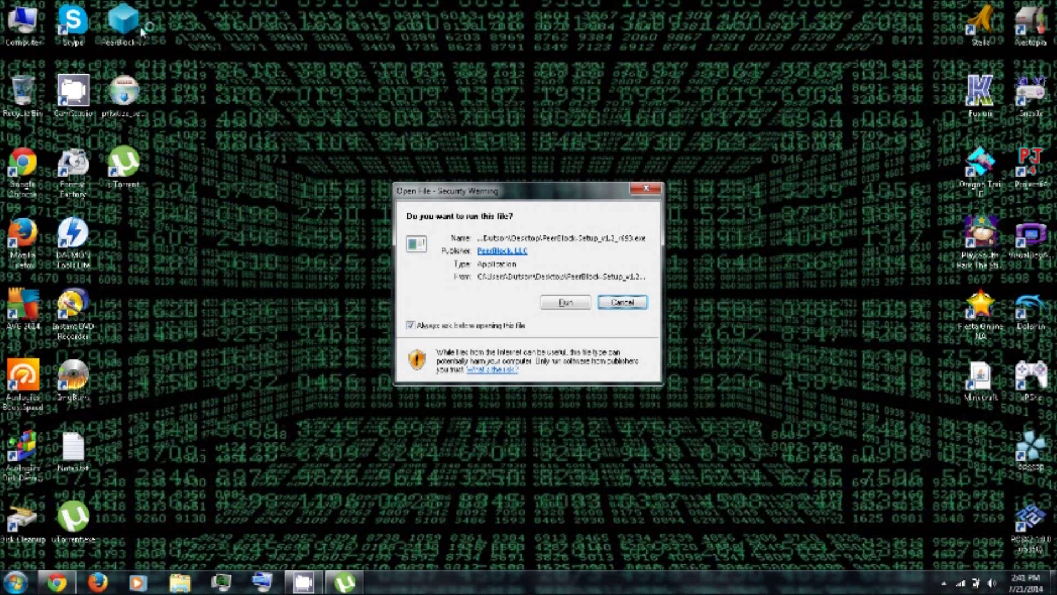
click(567, 304)
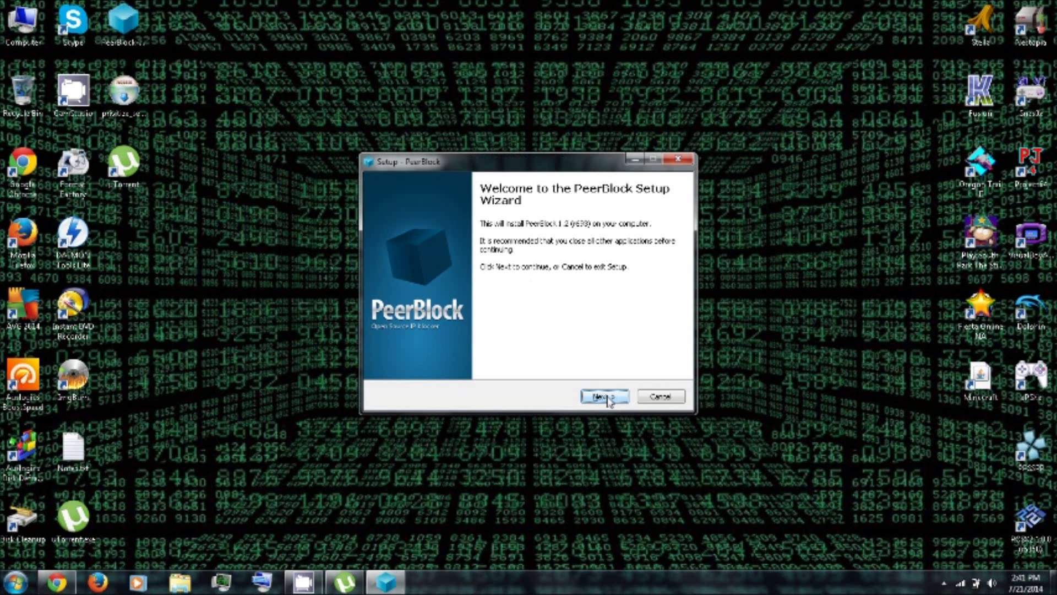
click(606, 397)
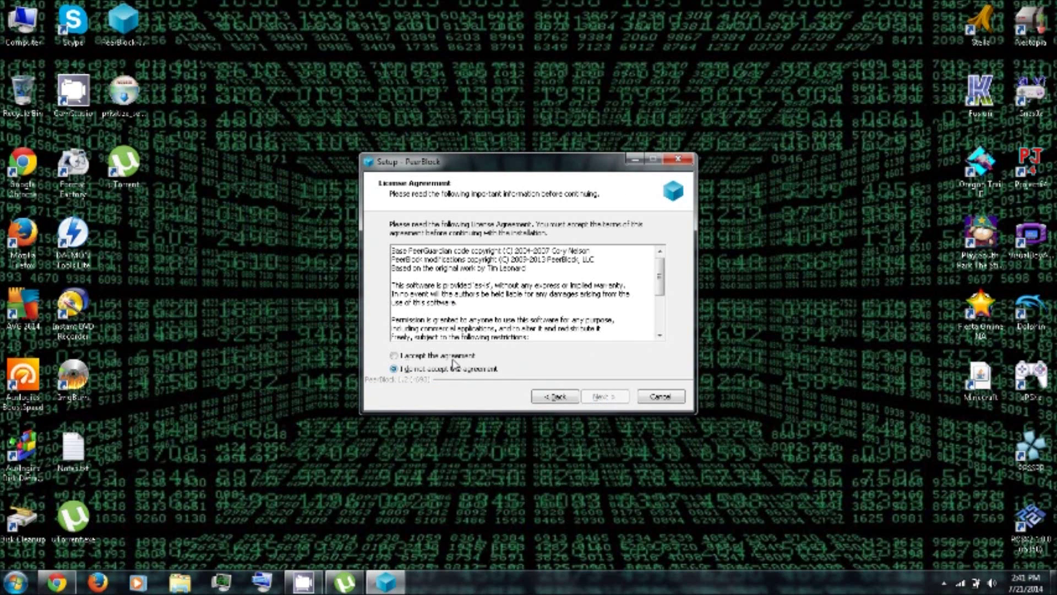
click(450, 357)
click(606, 397)
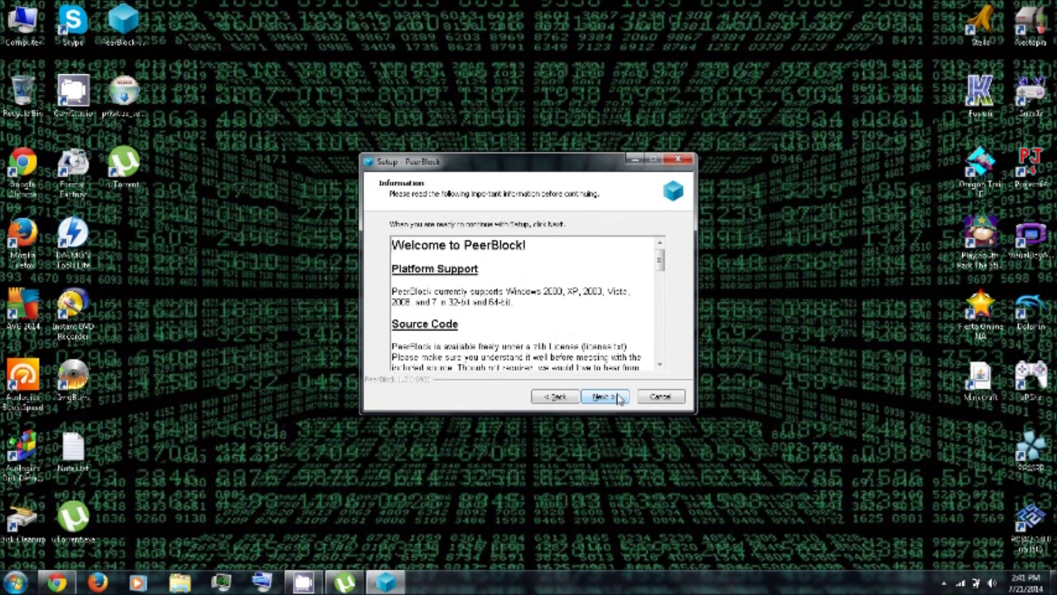
Install into C:\Program Files\PeerBlock with default Start menu folder and desktop icon, then finish.
click(607, 397)
click(605, 400)
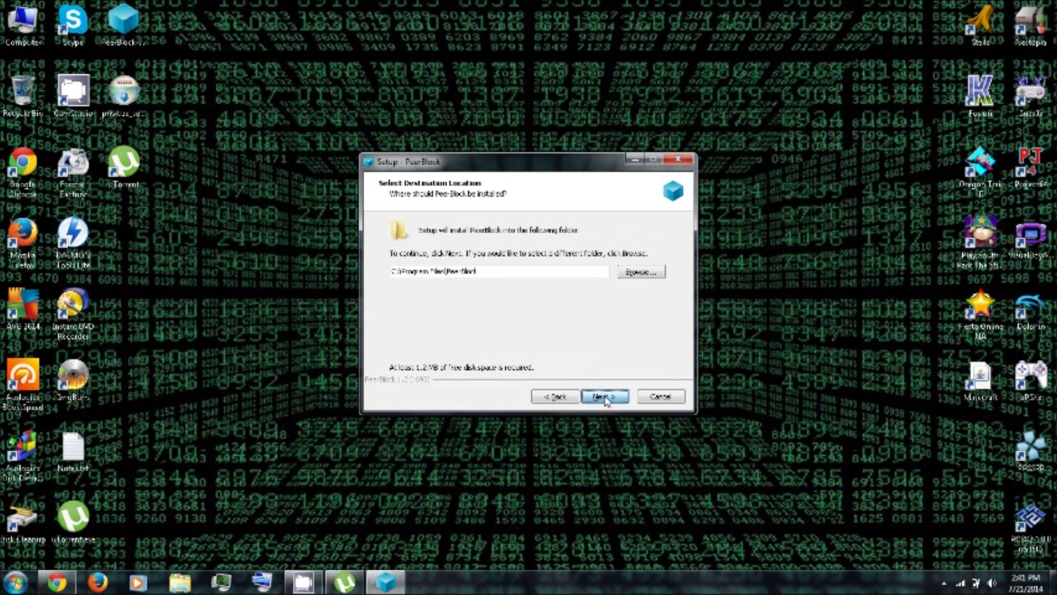
click(585, 356)
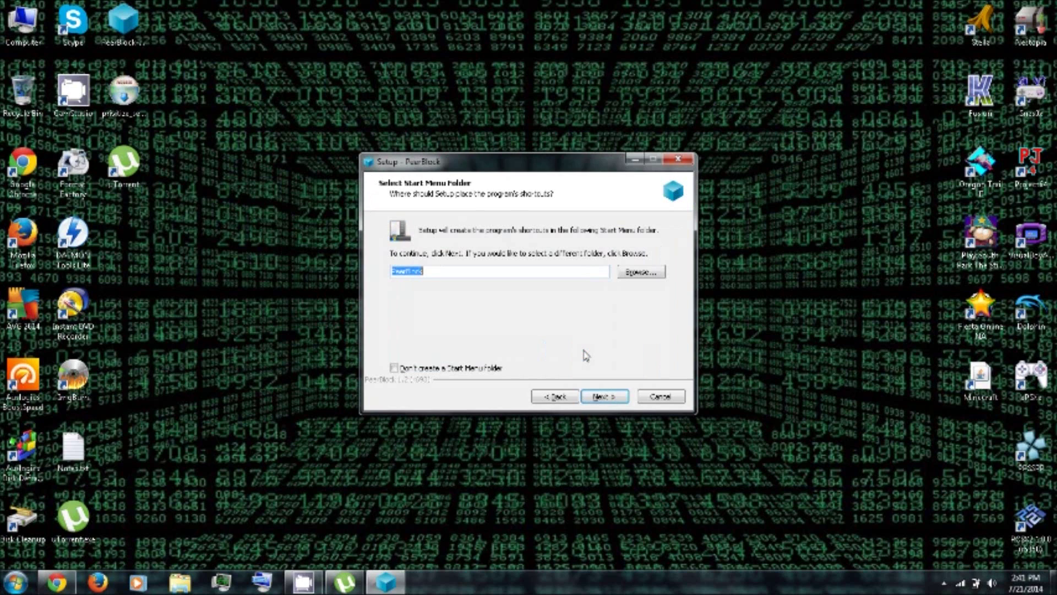
click(621, 401)
click(616, 398)
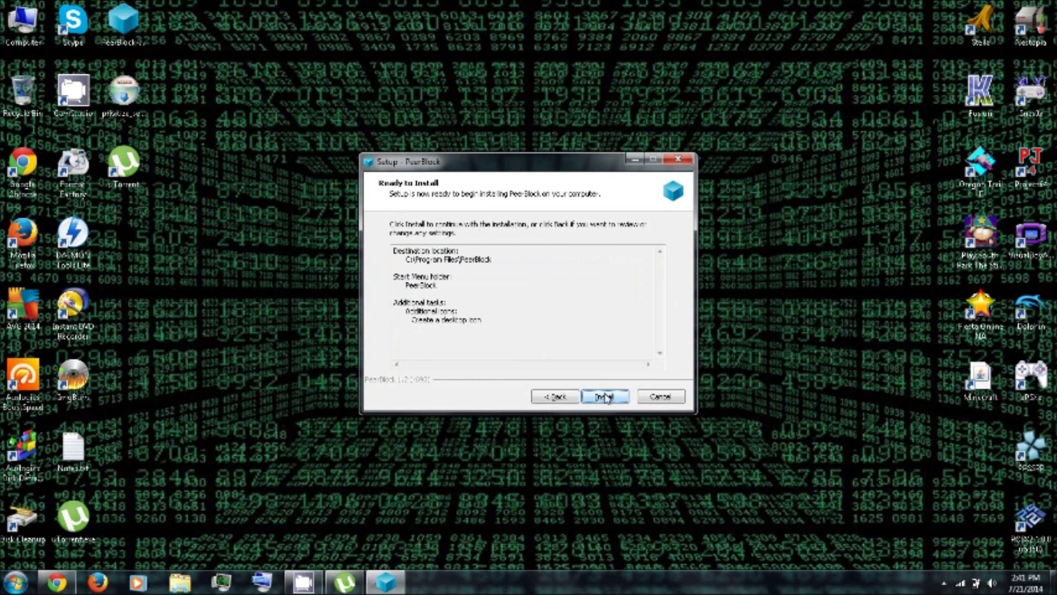
click(609, 399)
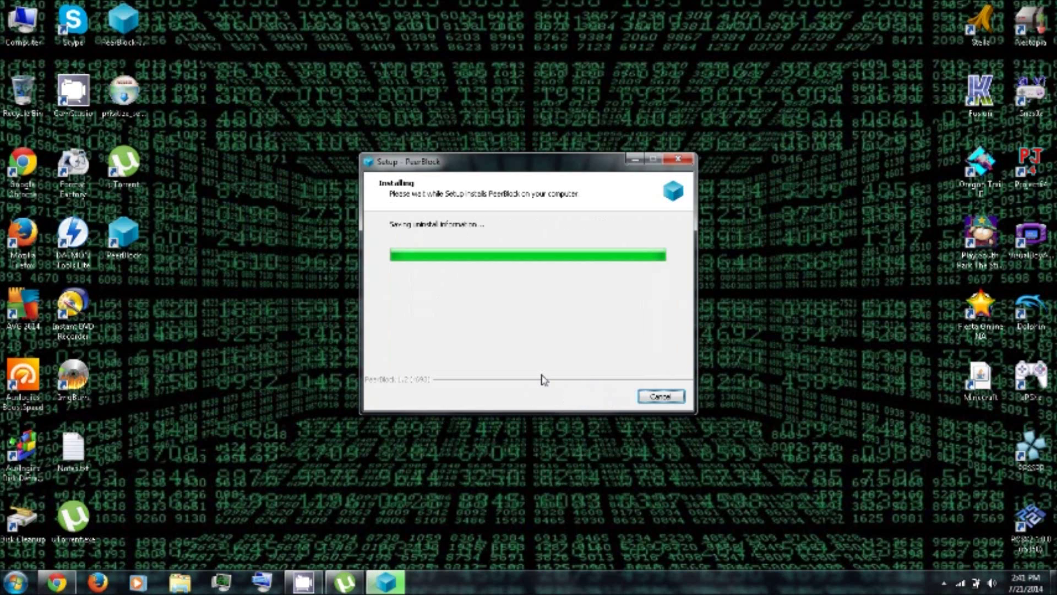
click(604, 397)
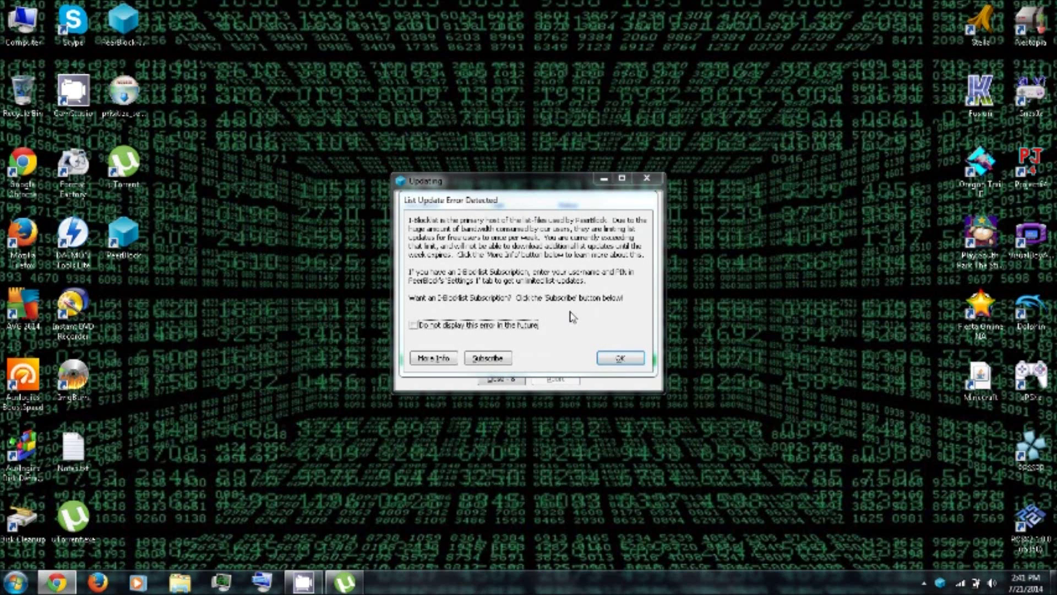
Dismiss PeerBlock's list update error and Updating window, then open and minimize its main window.
click(620, 364)
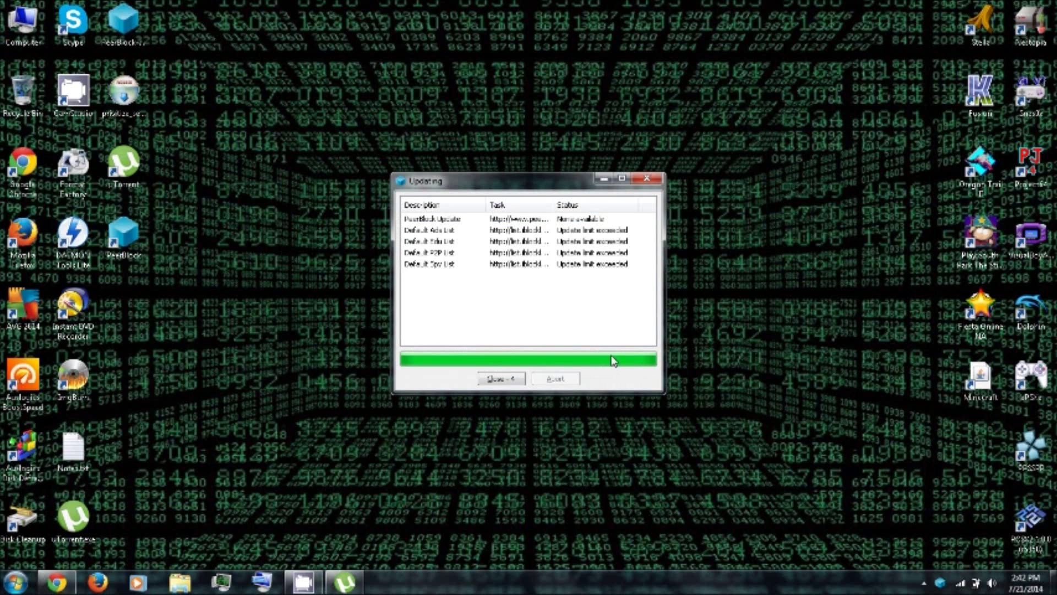
click(502, 379)
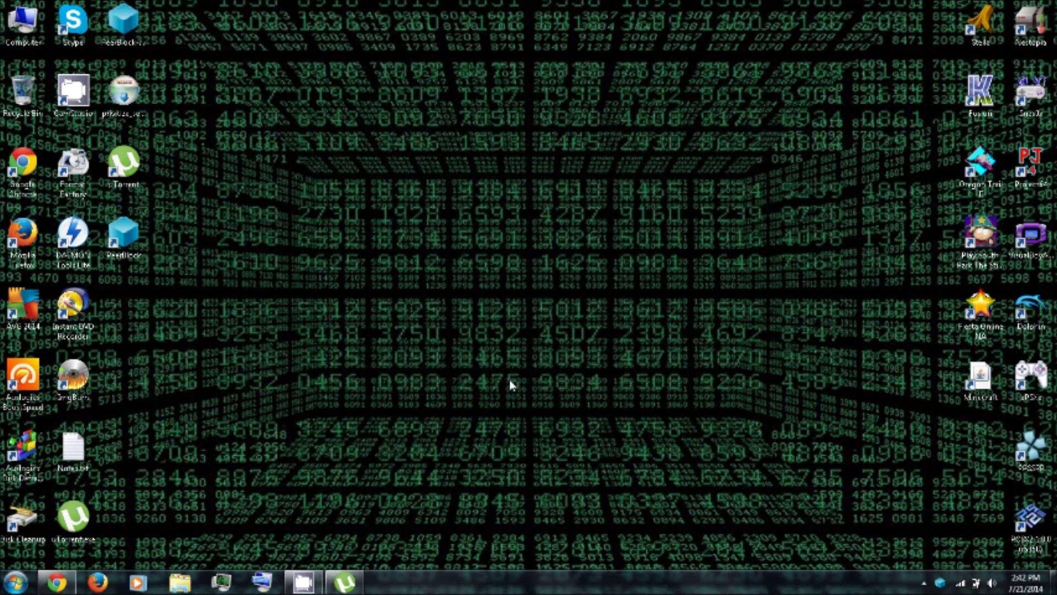
double_click(939, 583)
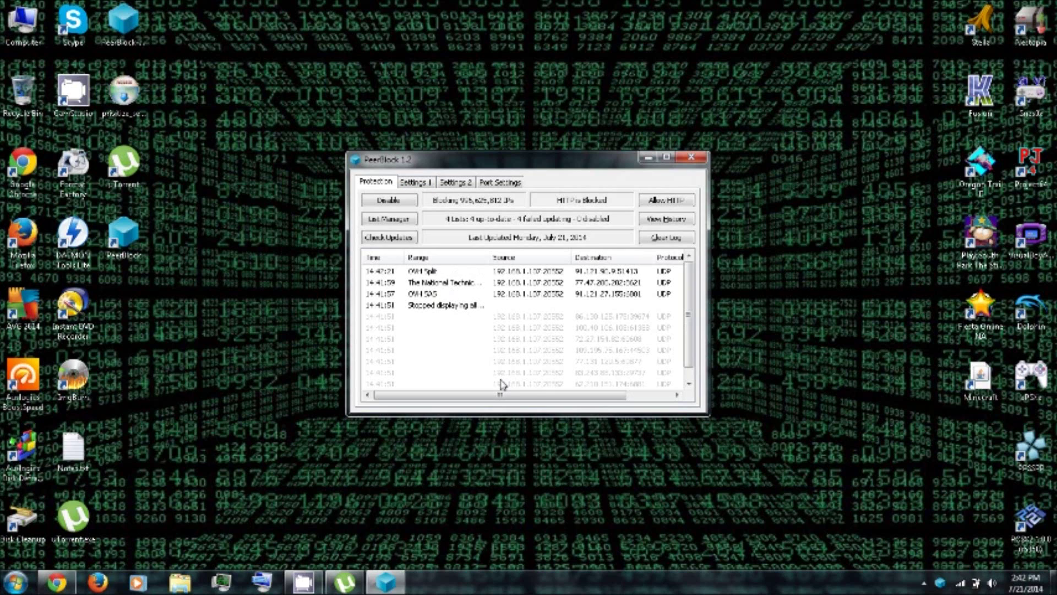
click(649, 161)
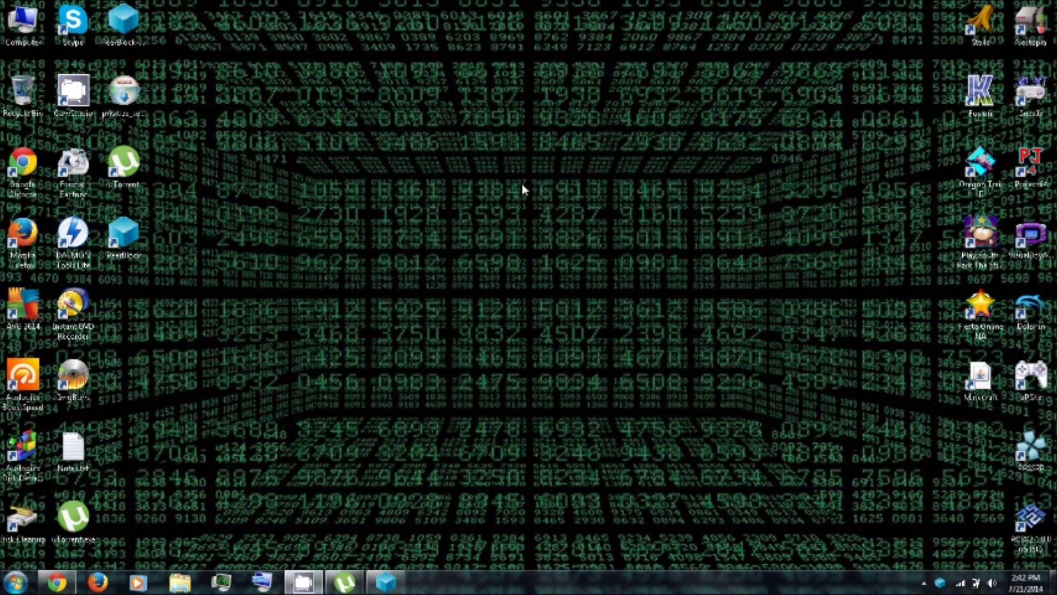
Launch the privitize_secure.exe installer and allow it to run.
click(125, 90)
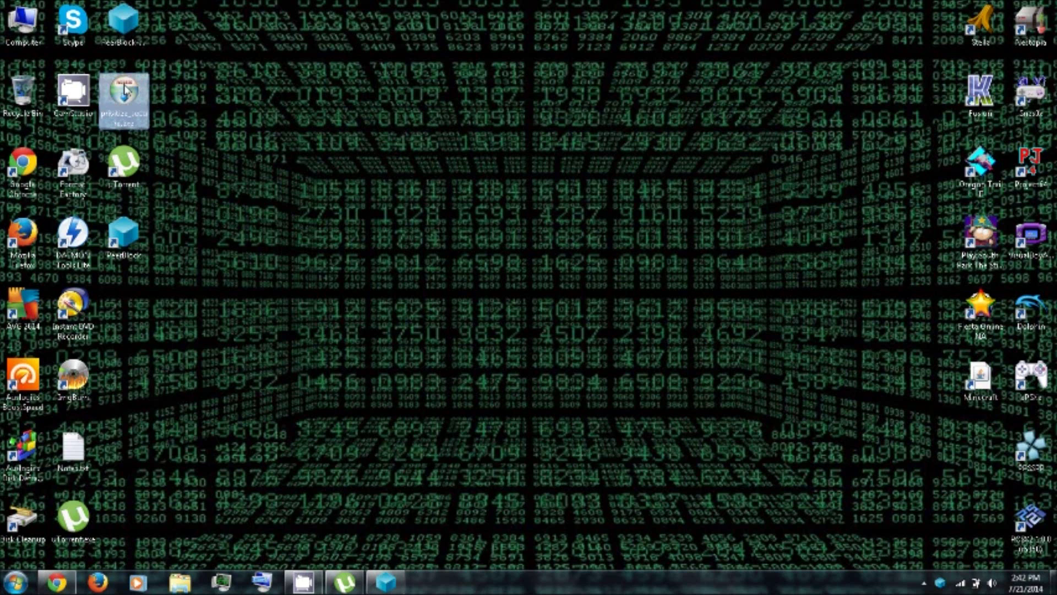
double_click(123, 95)
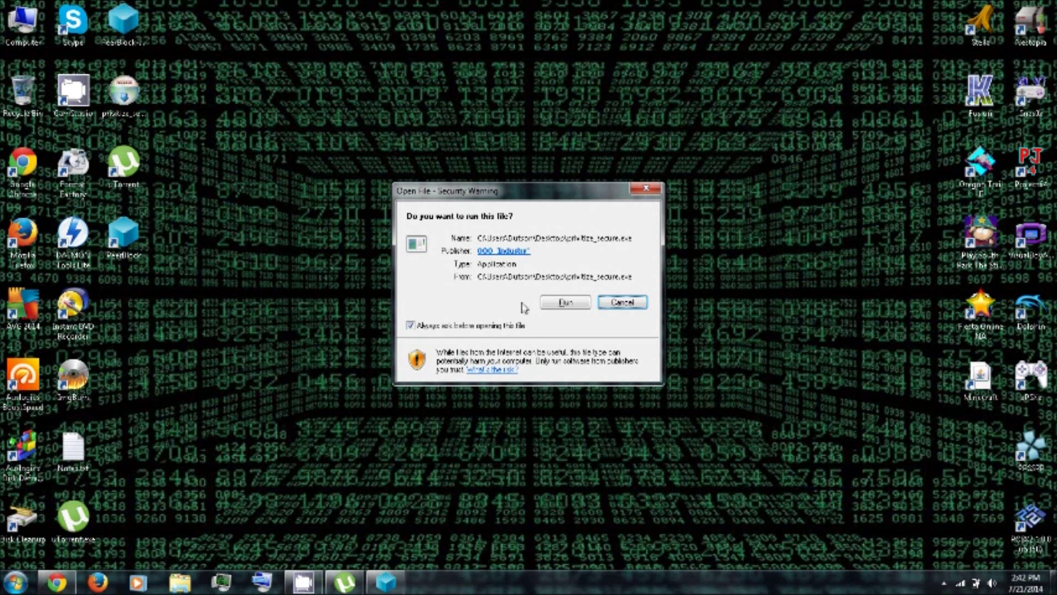
click(567, 303)
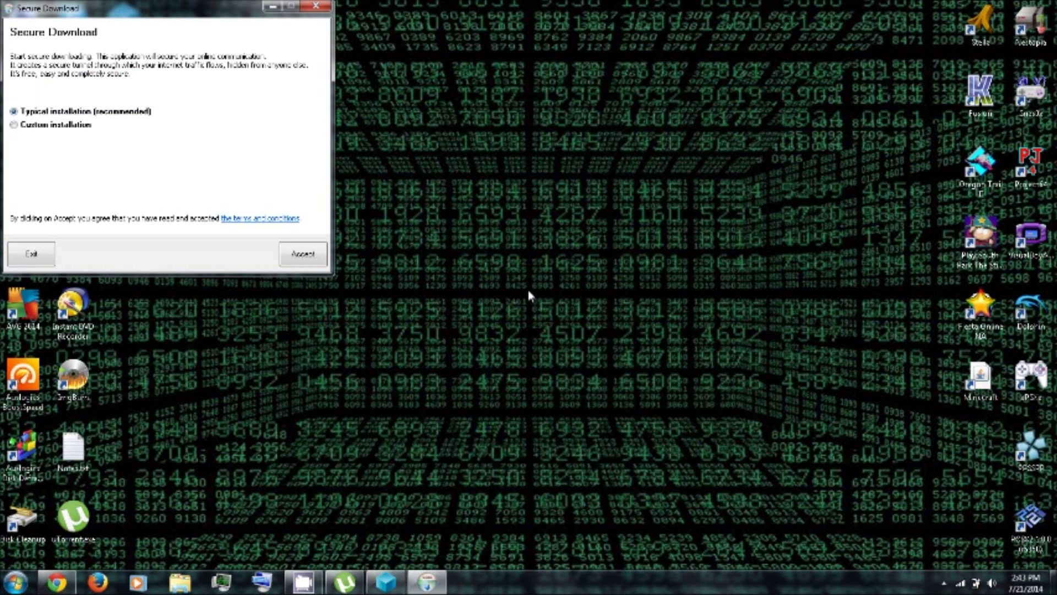
Run a Custom install declining MagniPic and secure-proxy browsing, accept the terms, and finish.
click(34, 127)
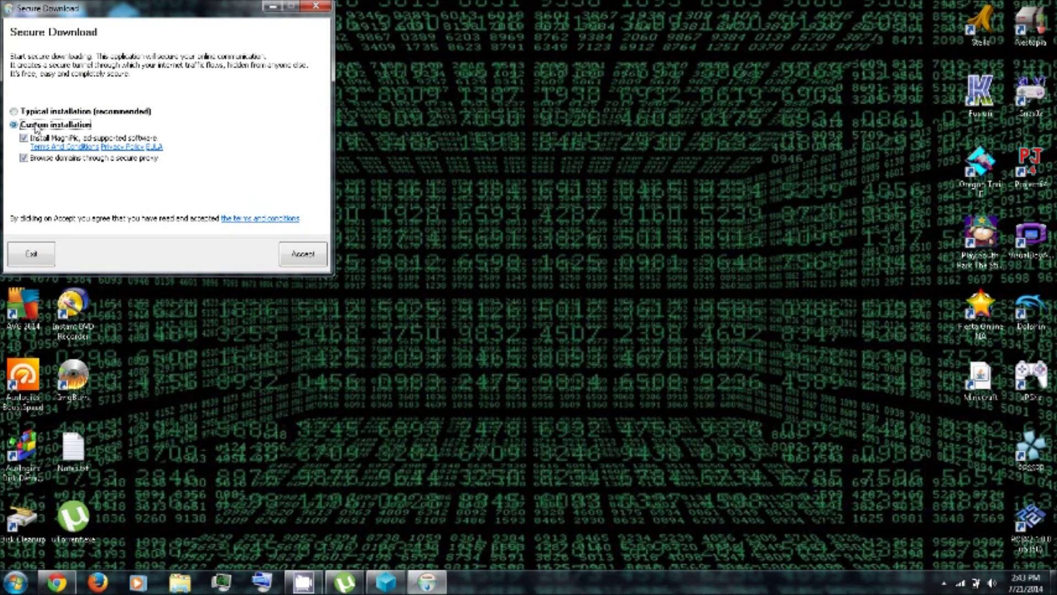
click(24, 139)
click(24, 159)
click(308, 257)
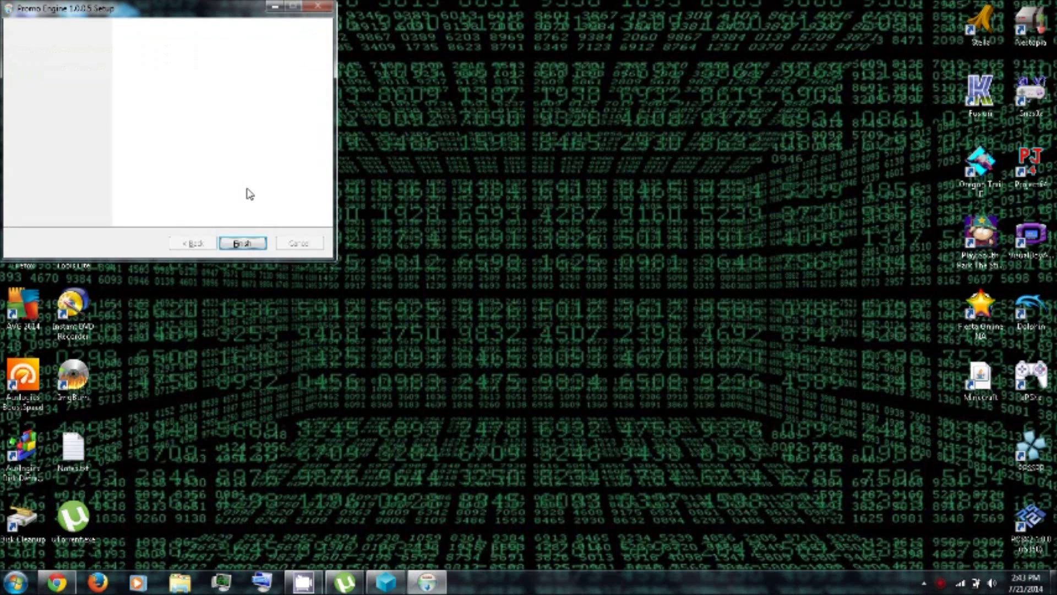
click(243, 244)
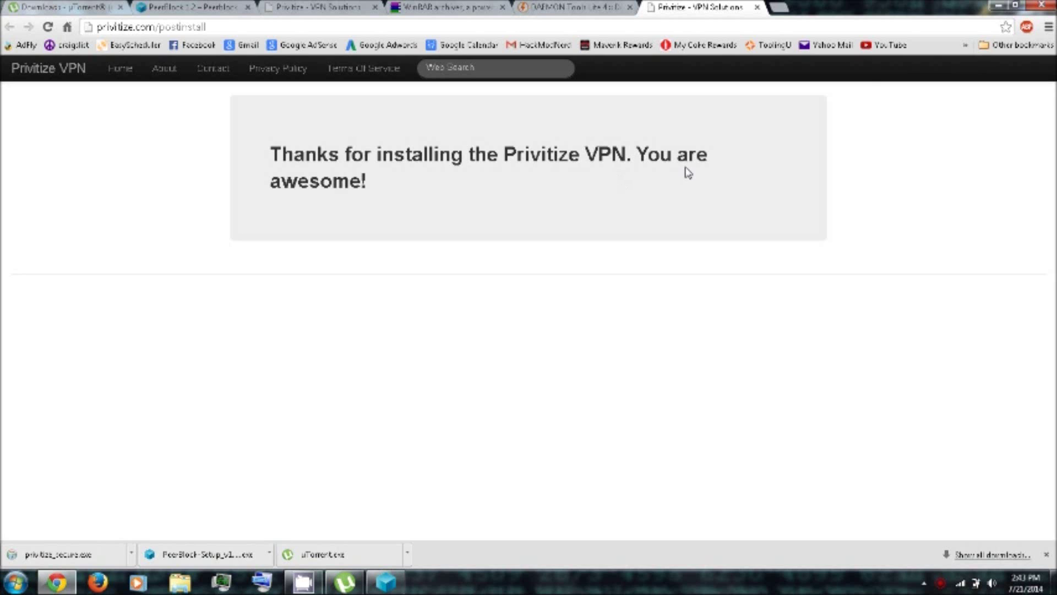
Minimize Chrome and pick an option from the Privitize tray icon's Connect/Quit menu.
click(997, 7)
right_click(941, 583)
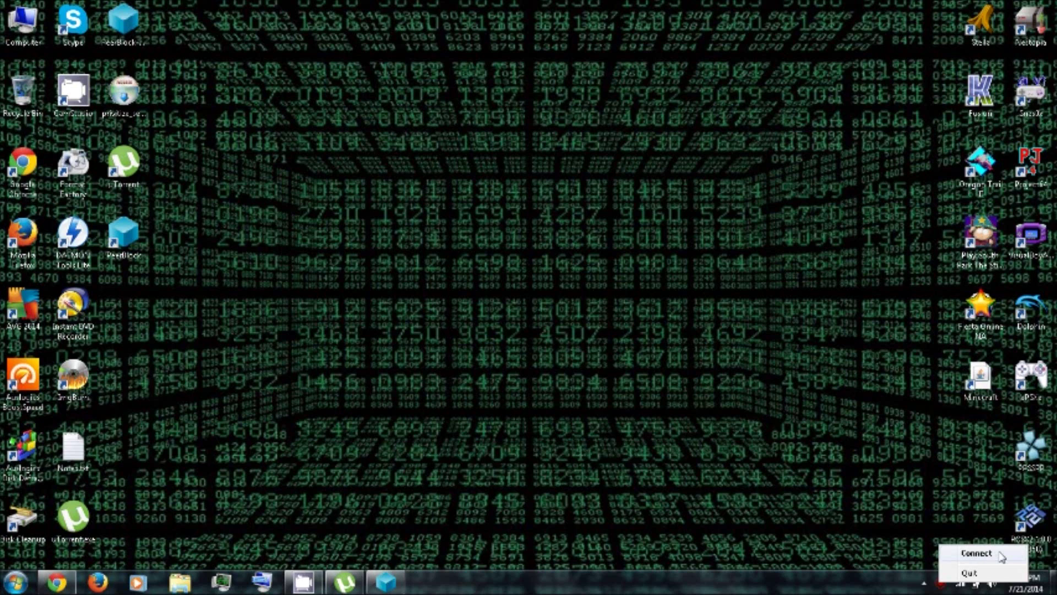
click(945, 575)
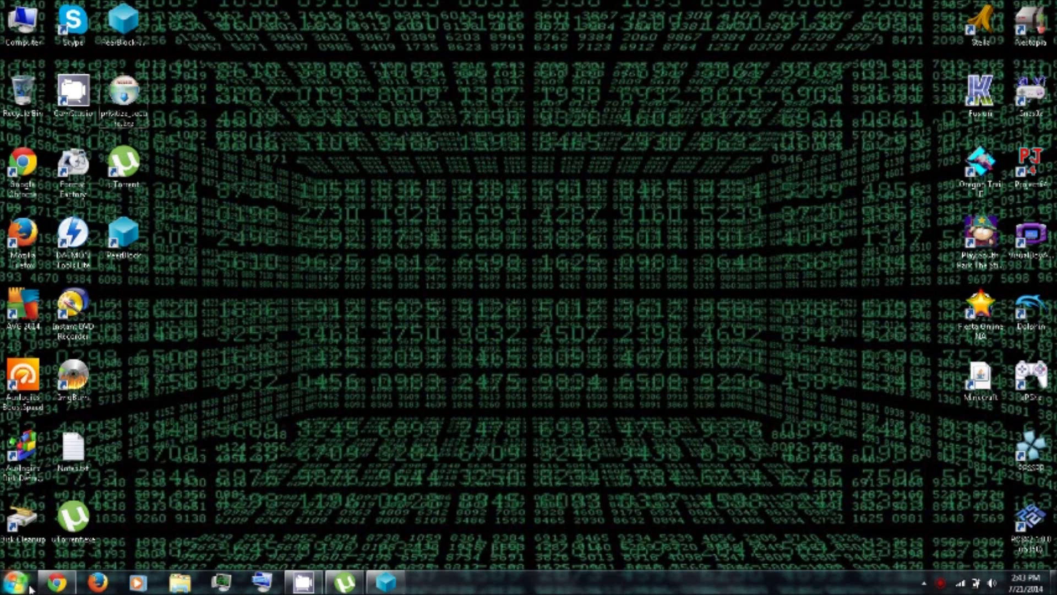
mouse_move(55, 585)
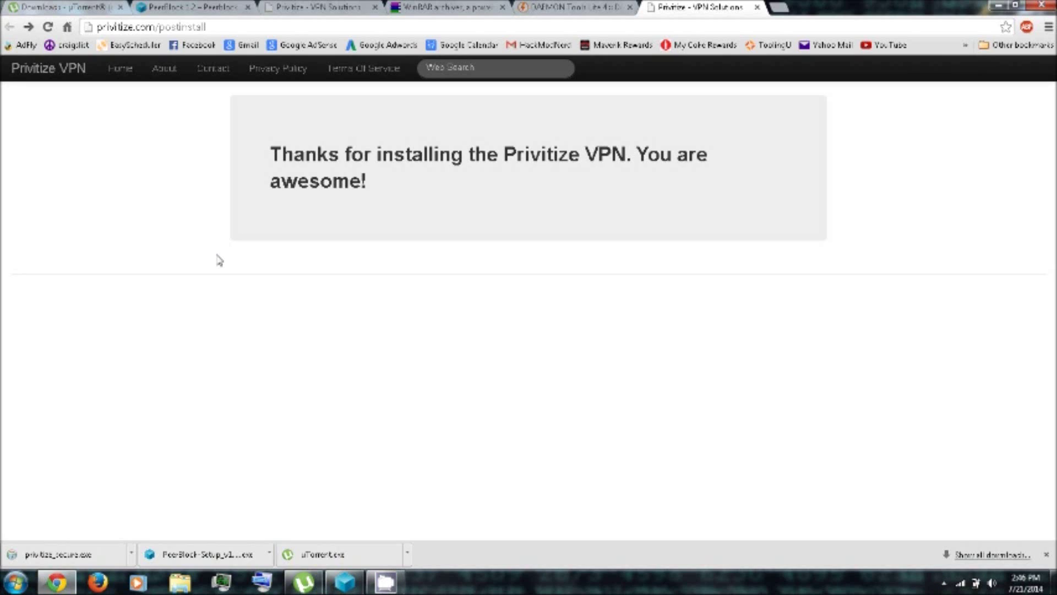
Load torrentz.eu in Chrome and start typing 'wii' into its search box.
click(215, 27)
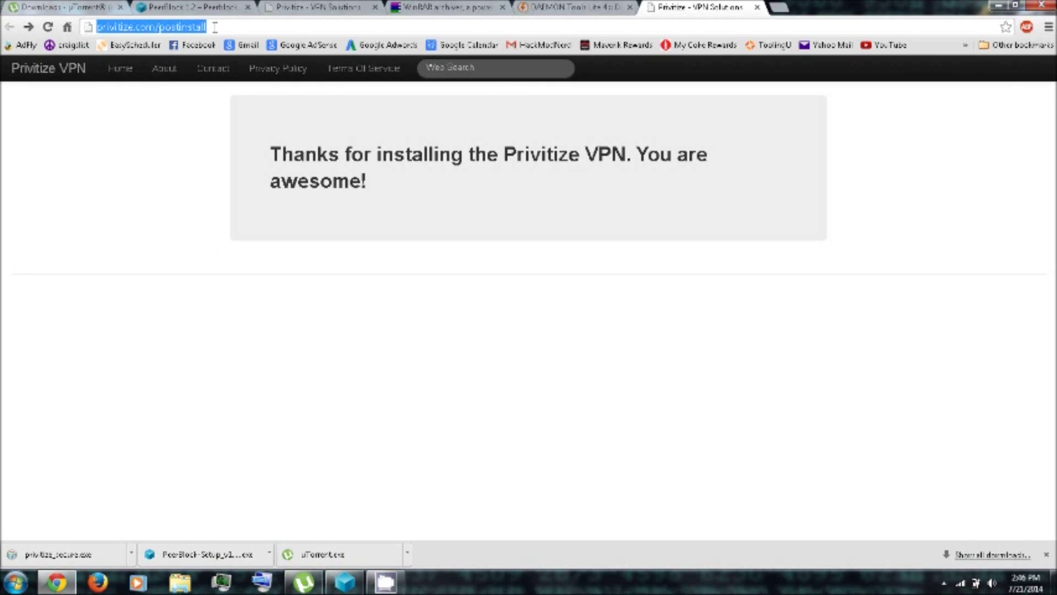
text(torrentz.eu)
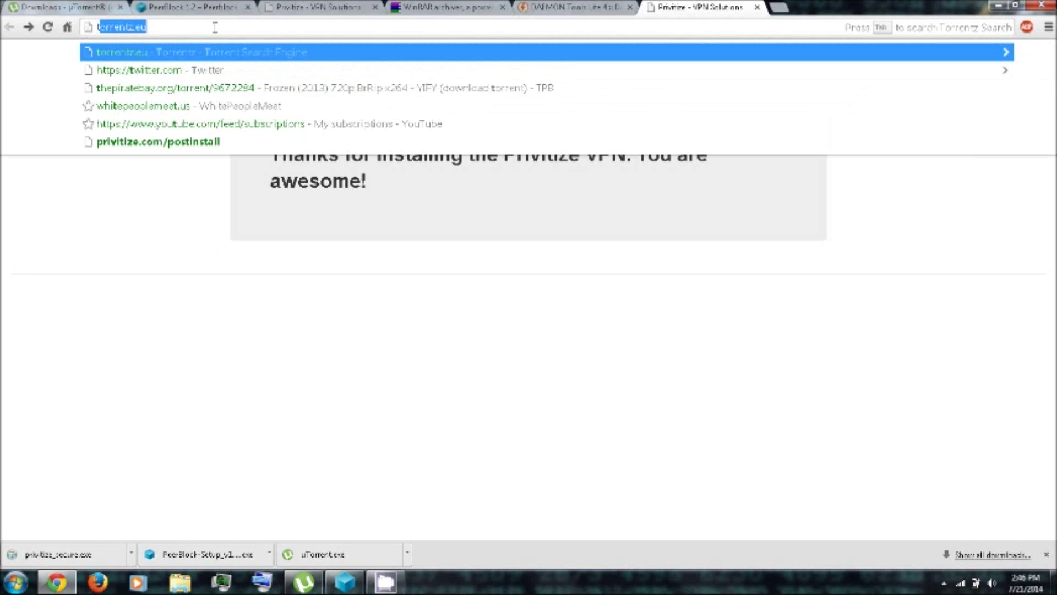
key(End)
key(Return)
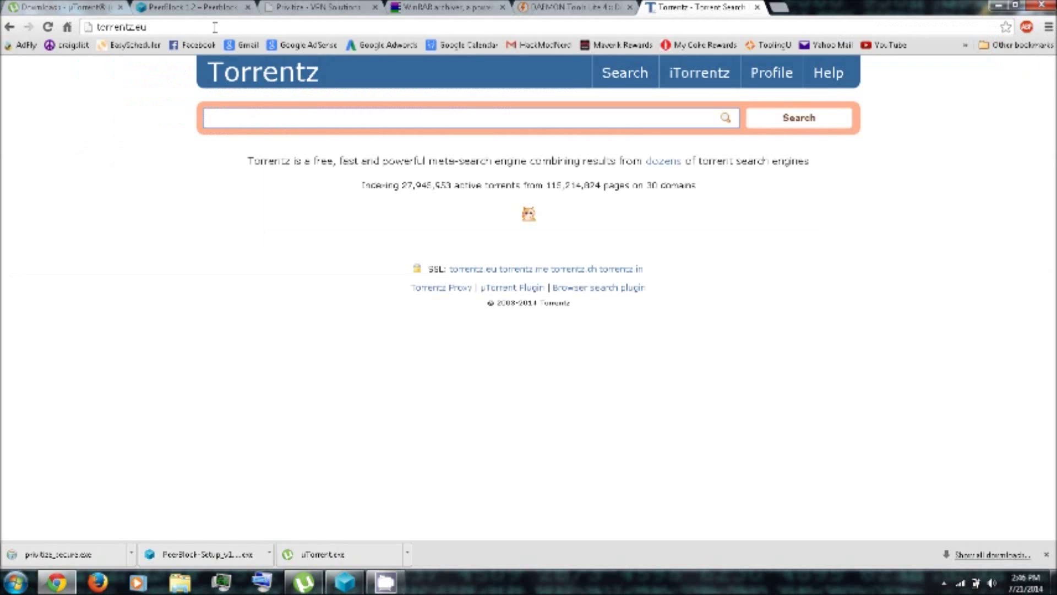
click(144, 193)
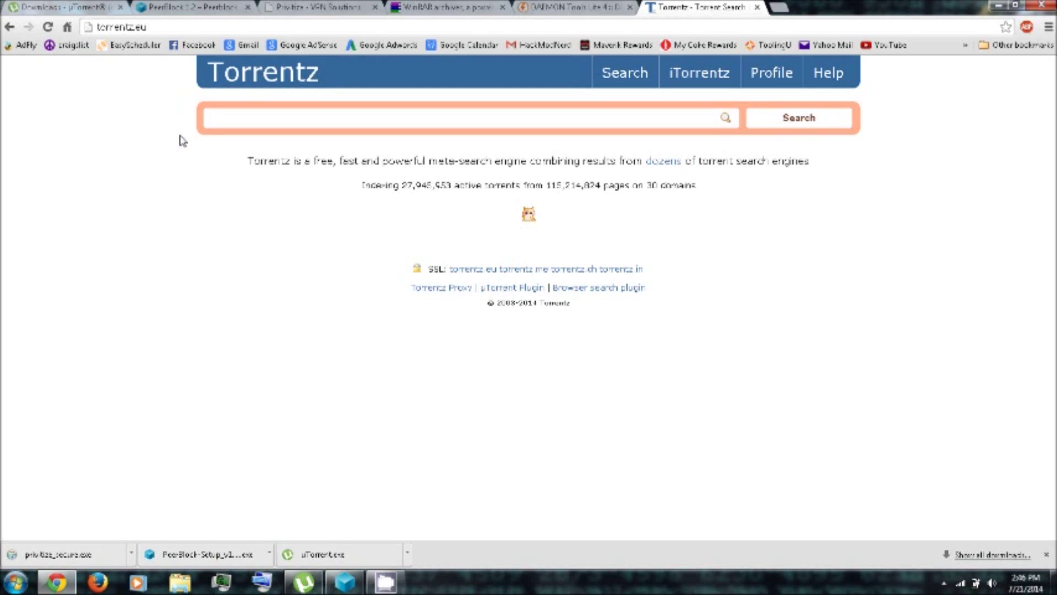
click(227, 118)
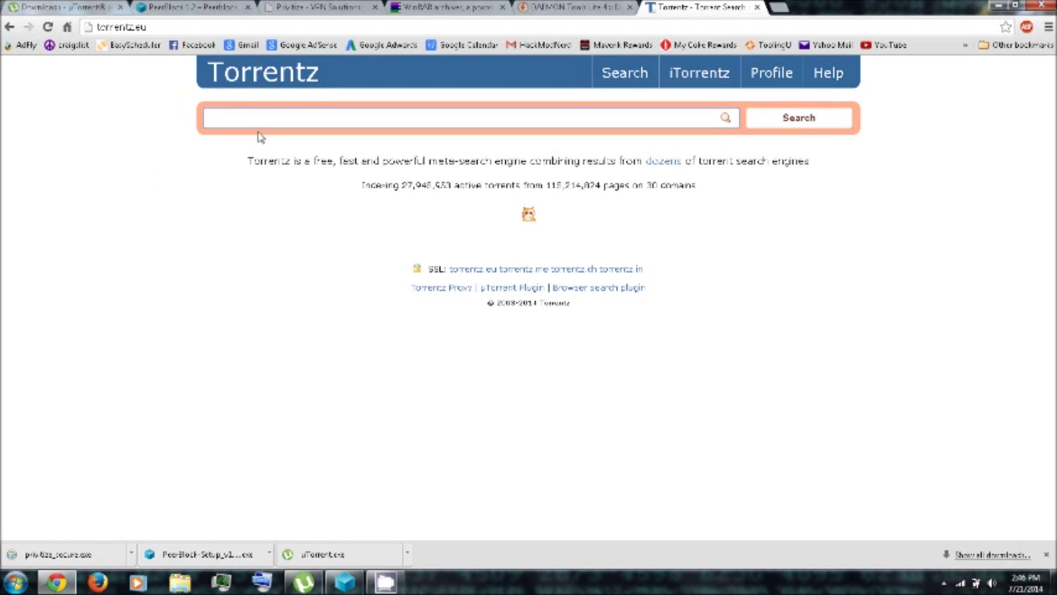
text(W)
text(il)
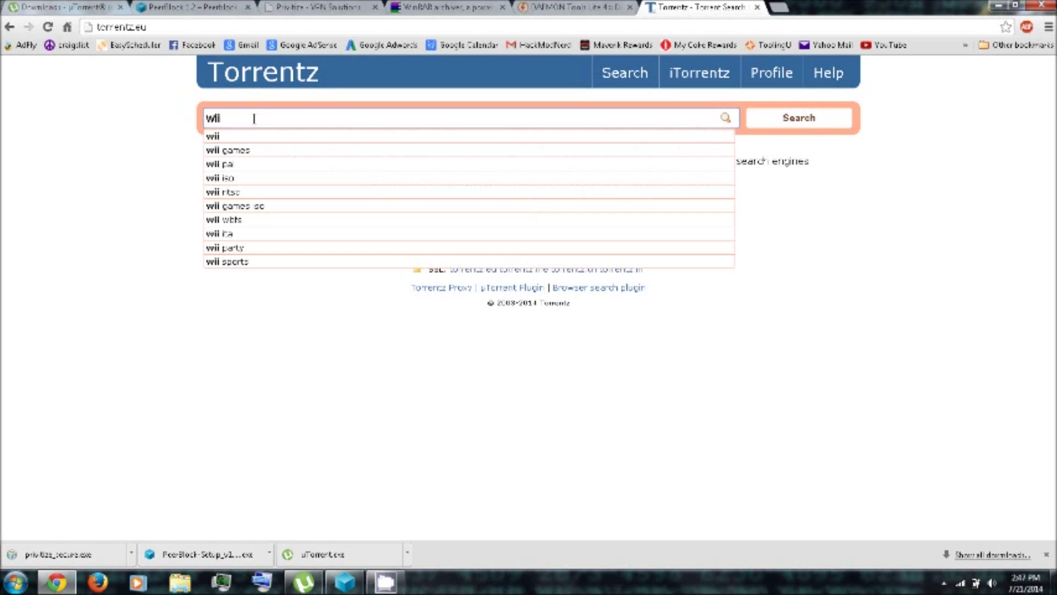
Search Torrentz for 'wii' and check the Super Smash Bros Brawl row: 2040 MB, 229 seeders.
key(Return)
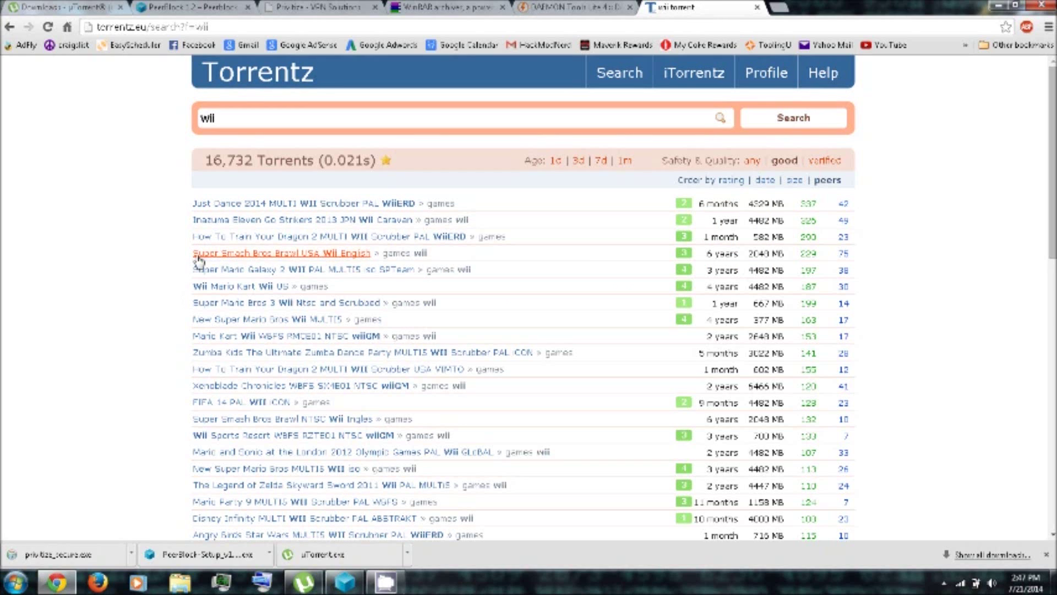
drag(198, 258, 373, 251)
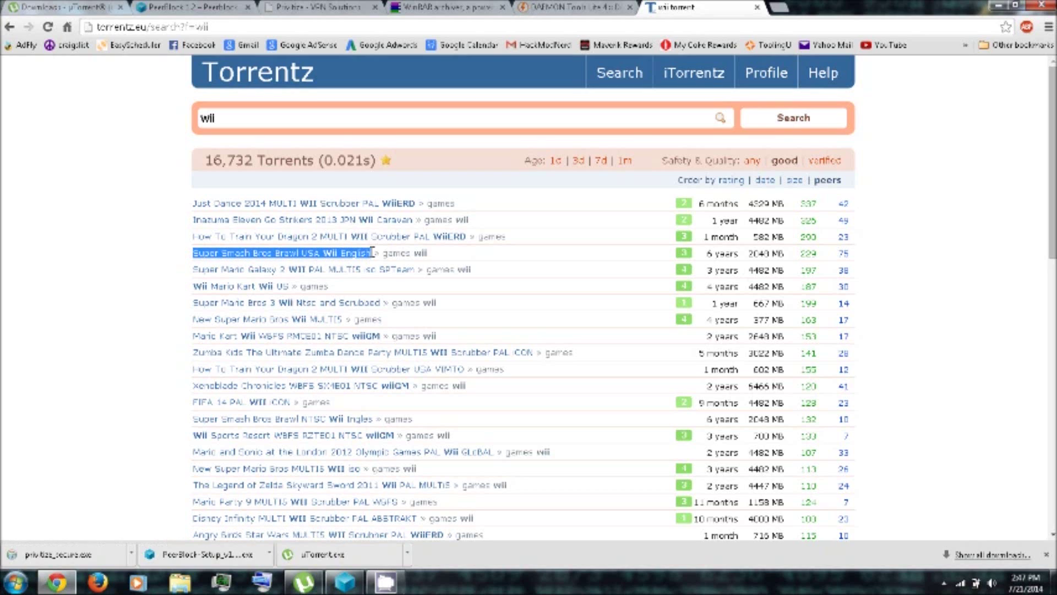
click(502, 255)
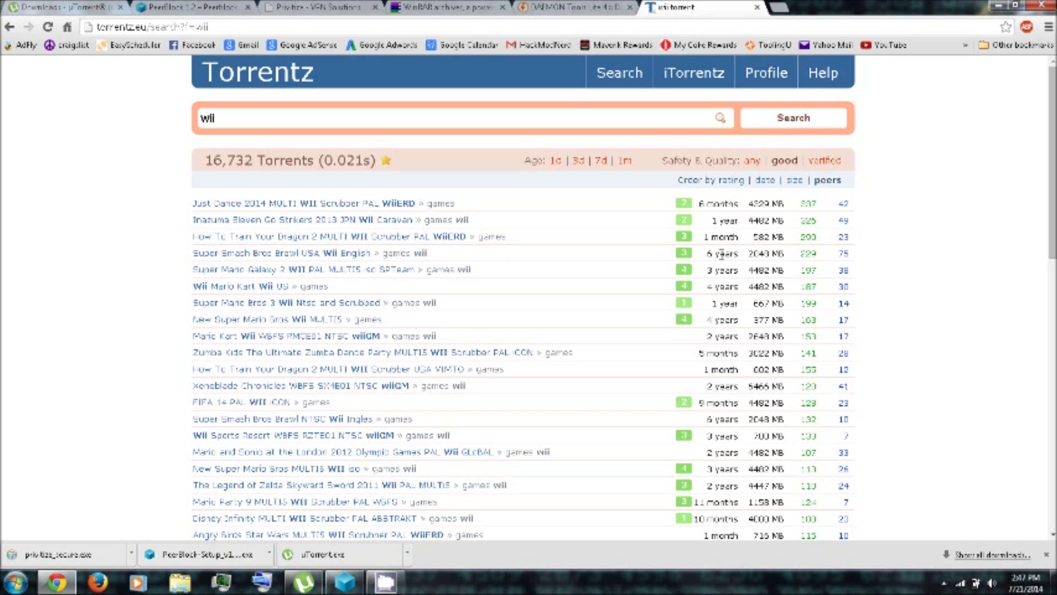
double_click(753, 253)
drag(775, 253, 785, 253)
double_click(803, 254)
drag(797, 254, 814, 252)
click(824, 257)
triple_click(839, 253)
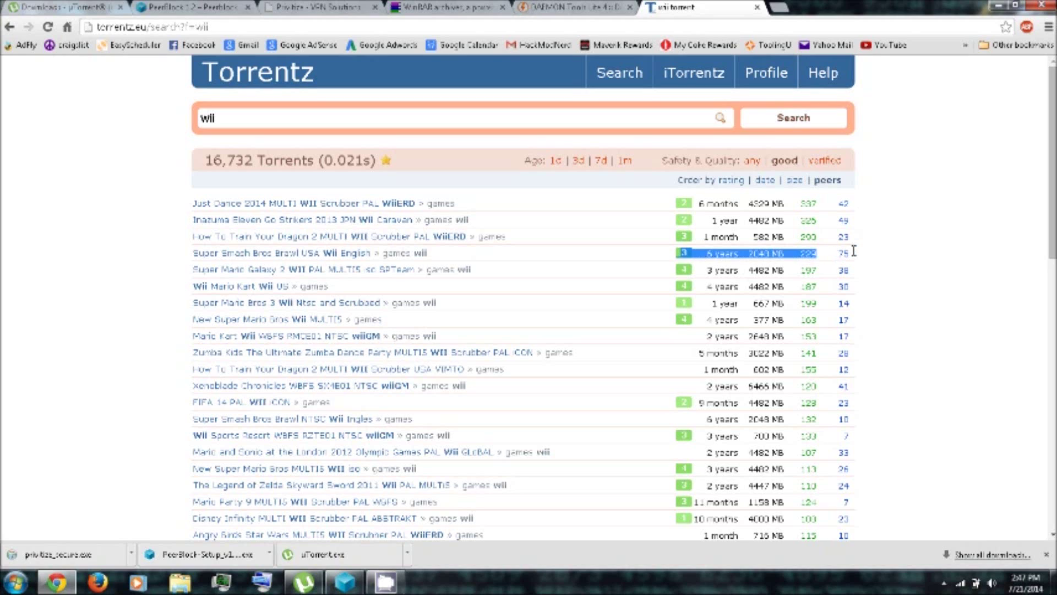
click(852, 255)
triple_click(844, 252)
click(854, 259)
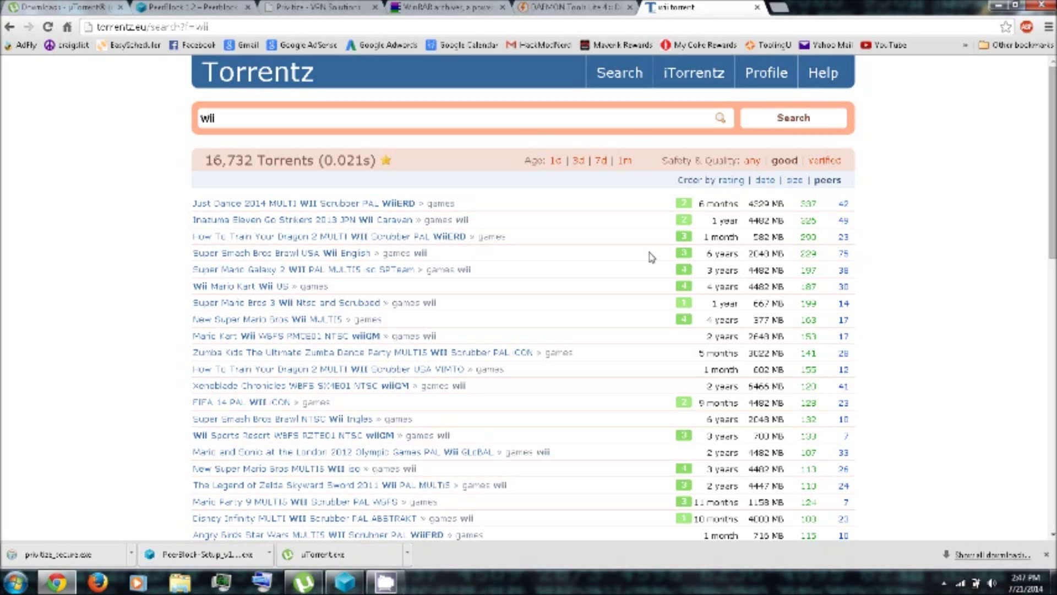
Open the Super Smash Bros Brawl [USA] [Wii] [English] torrent and its thepiratebay.org listing.
click(335, 254)
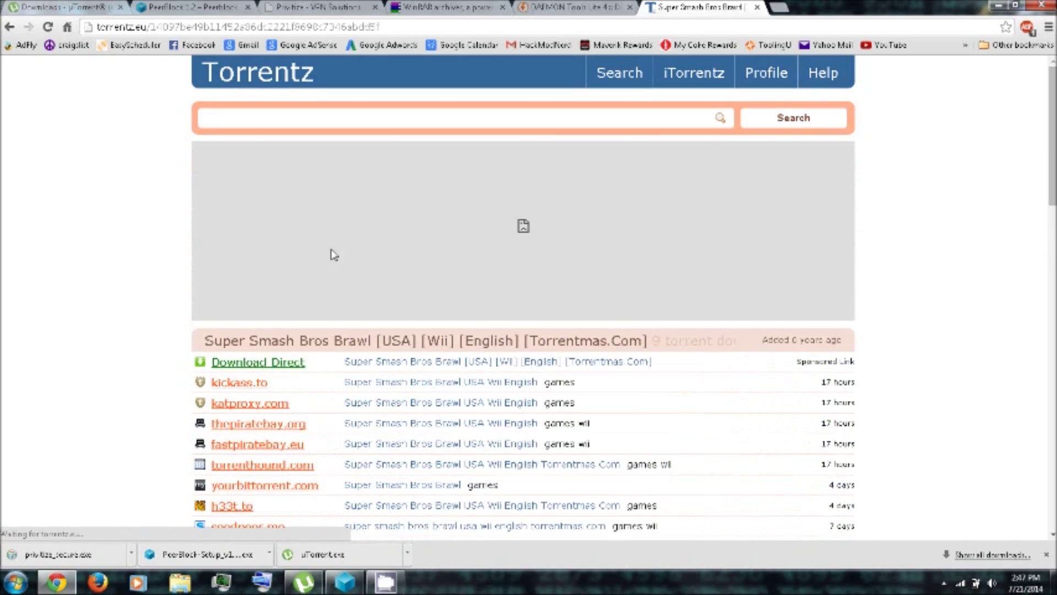
scroll(219, 291, down, 3)
scroll(233, 255, up, 1)
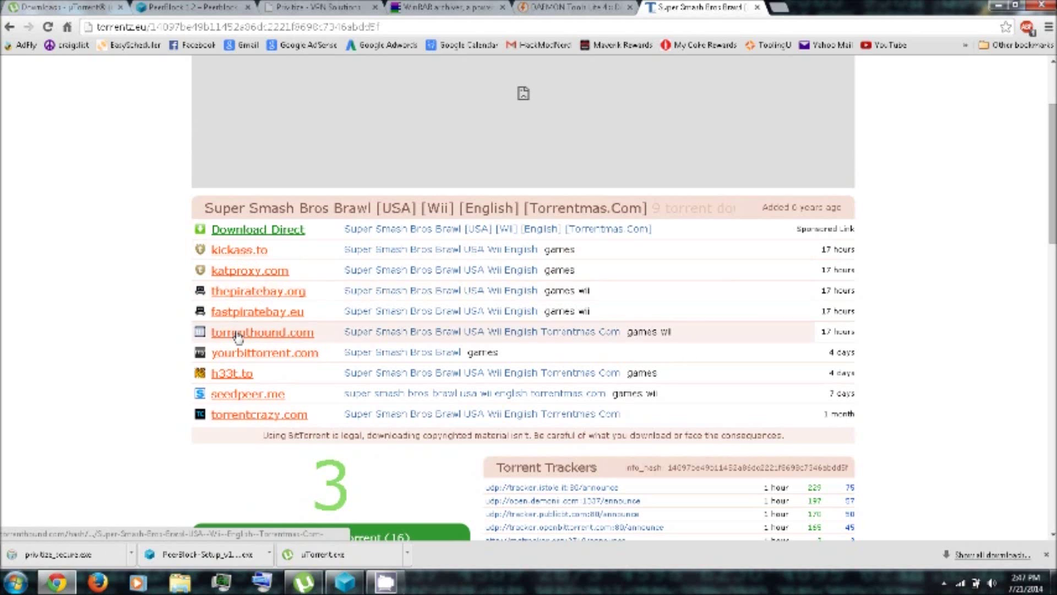
click(367, 300)
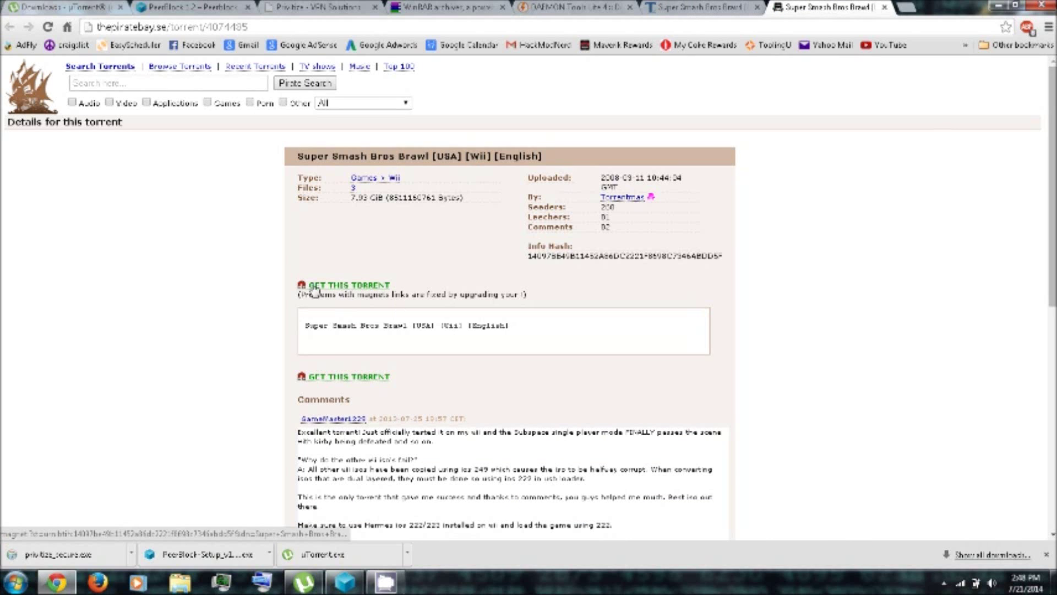
Add Super Smash Bros Brawl to µTorrent via GET THIS TORRENT, stop it, and return to Chrome.
click(354, 286)
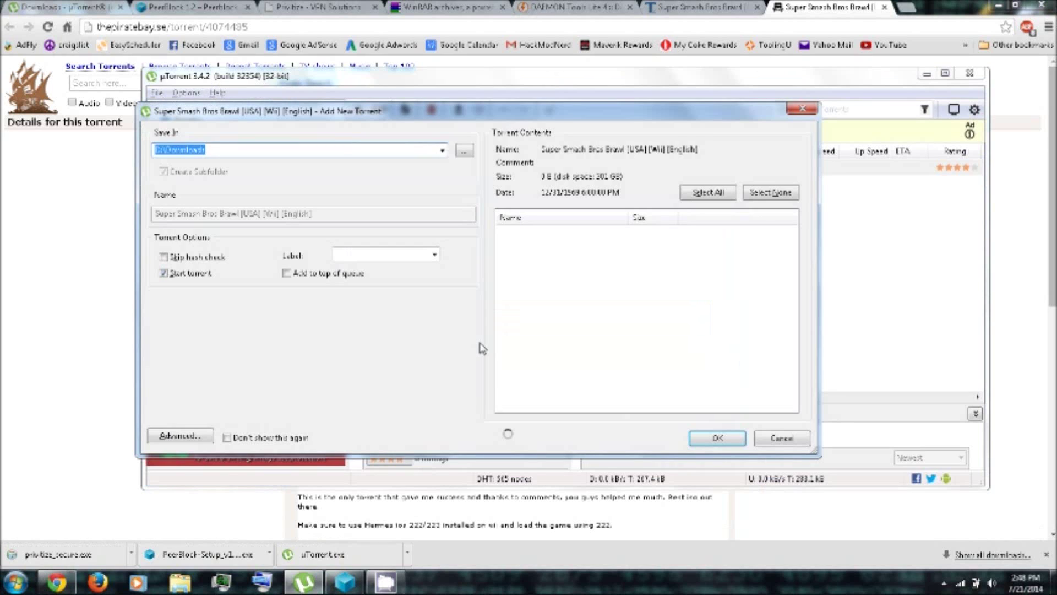
click(719, 440)
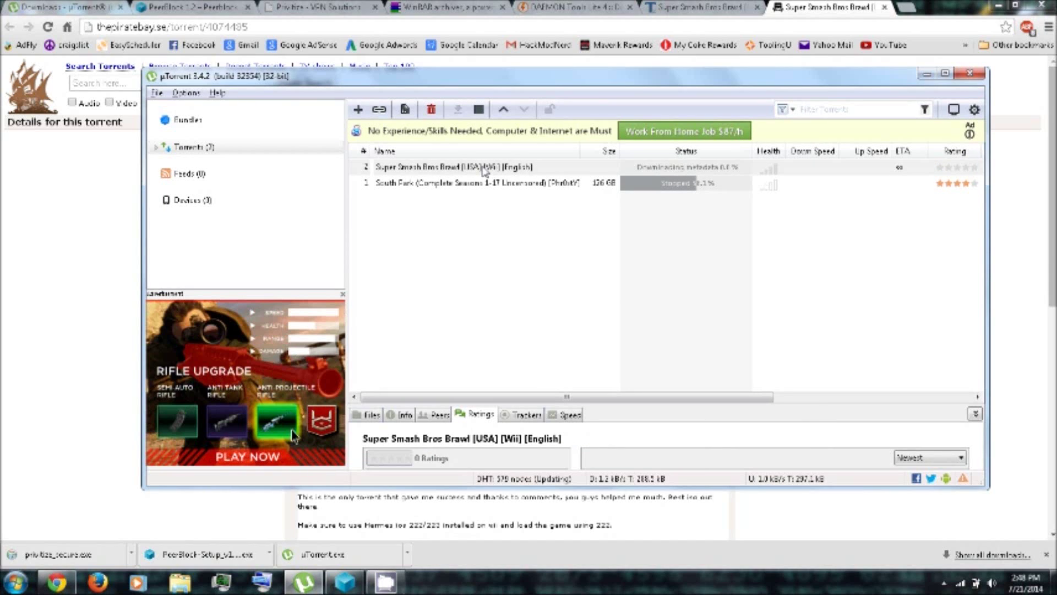
right_click(484, 171)
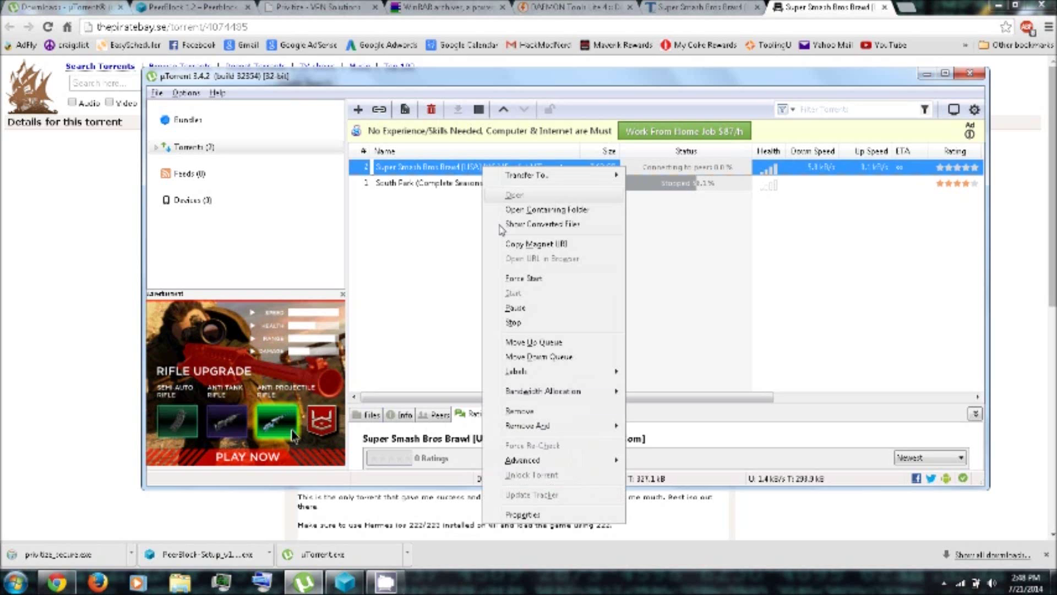
click(514, 323)
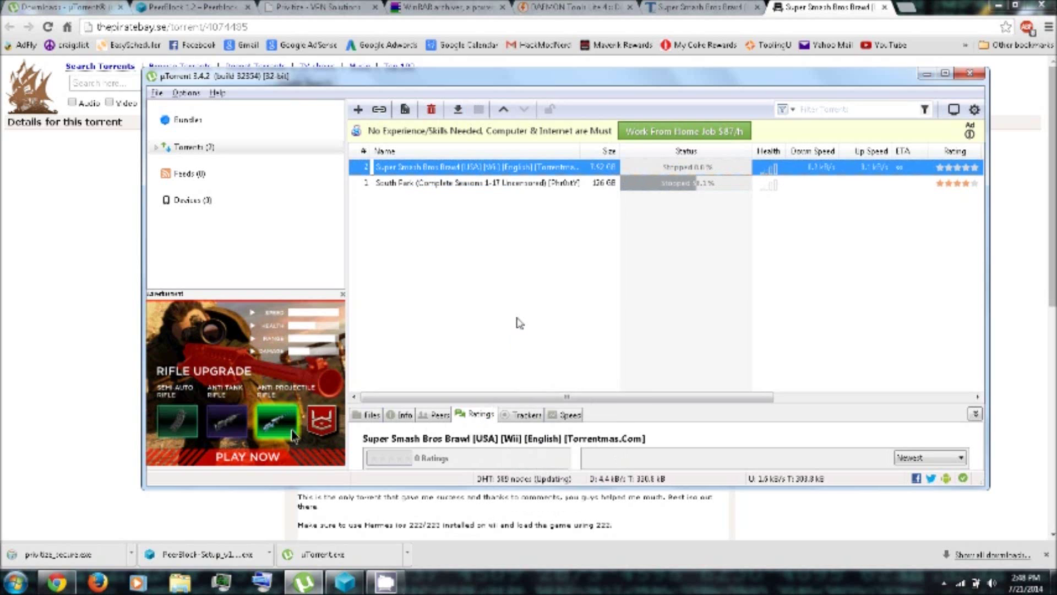
click(798, 7)
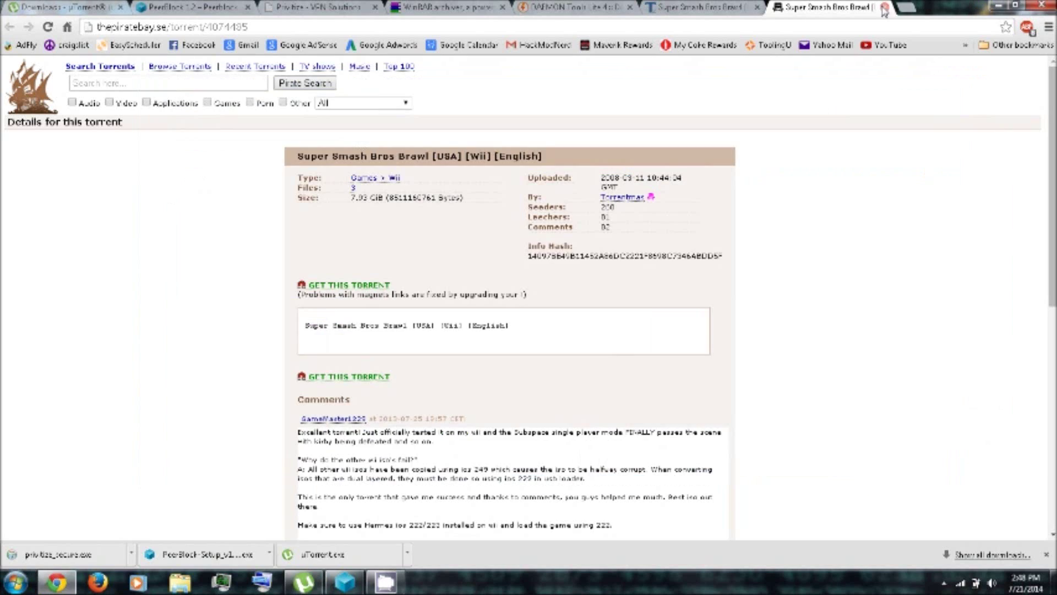
Close the Pirate Bay tab and search Torrentz for 'psp'.
click(884, 7)
scroll(306, 141, up, 2)
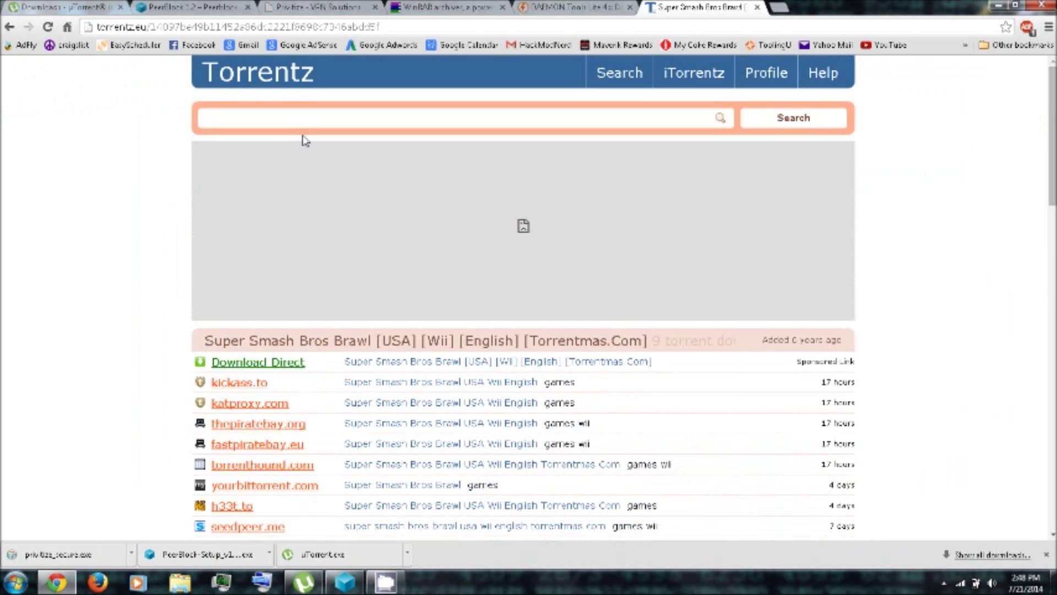
click(268, 121)
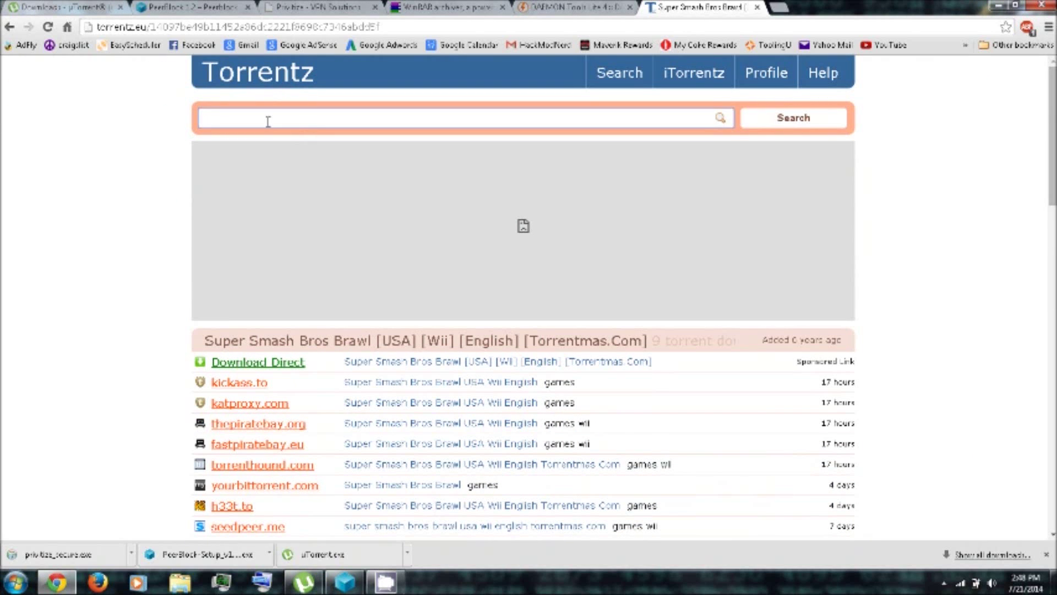
text(psp)
key(Return)
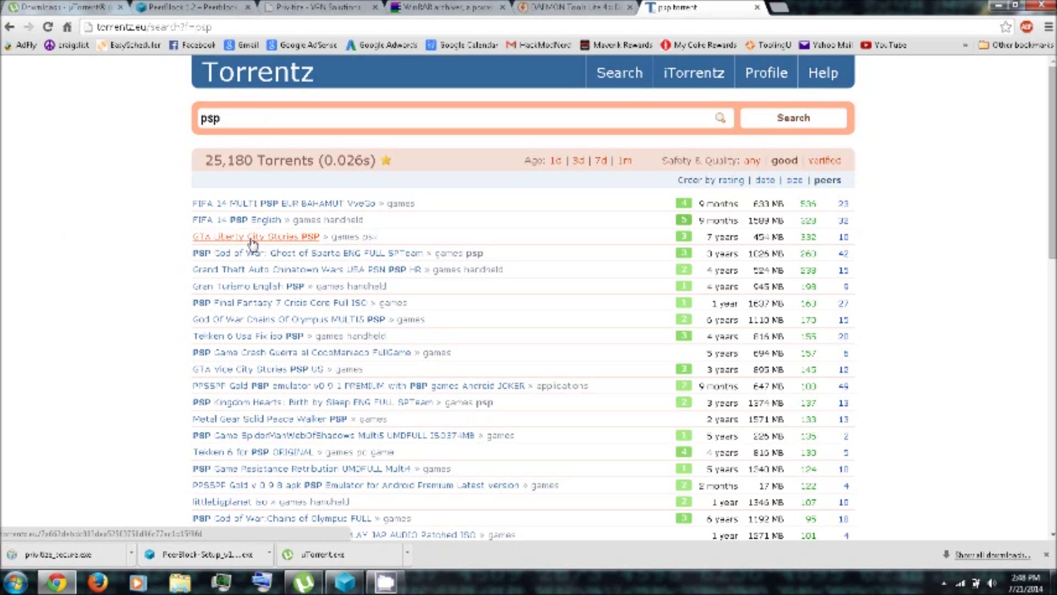
Check the GTA Liberty City Stories PSP row's size, 332 seeders and 10 peers, then open it.
drag(323, 236, 193, 237)
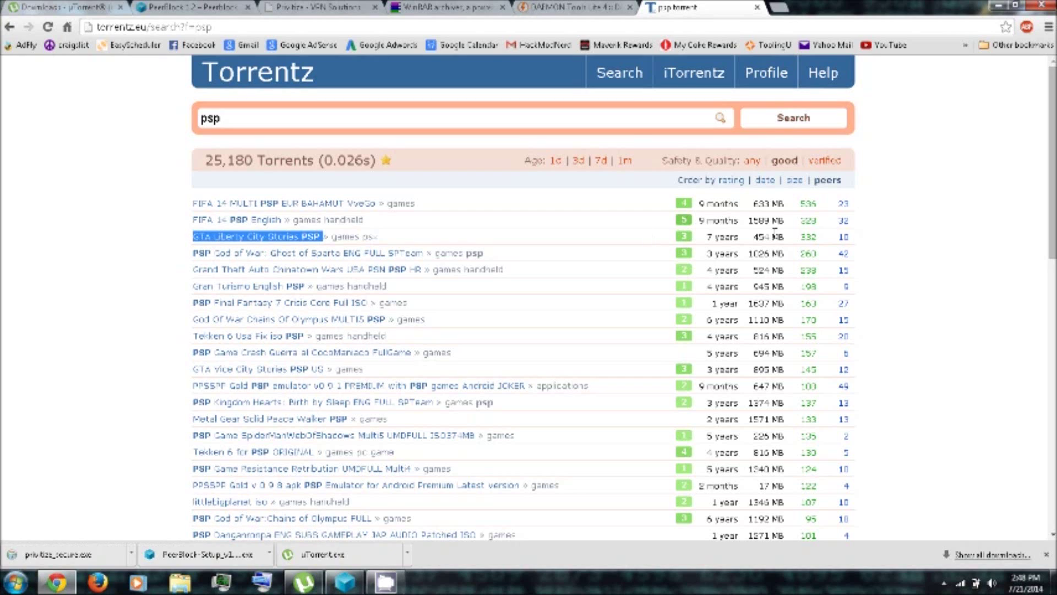
click(759, 237)
drag(758, 237, 824, 236)
click(804, 237)
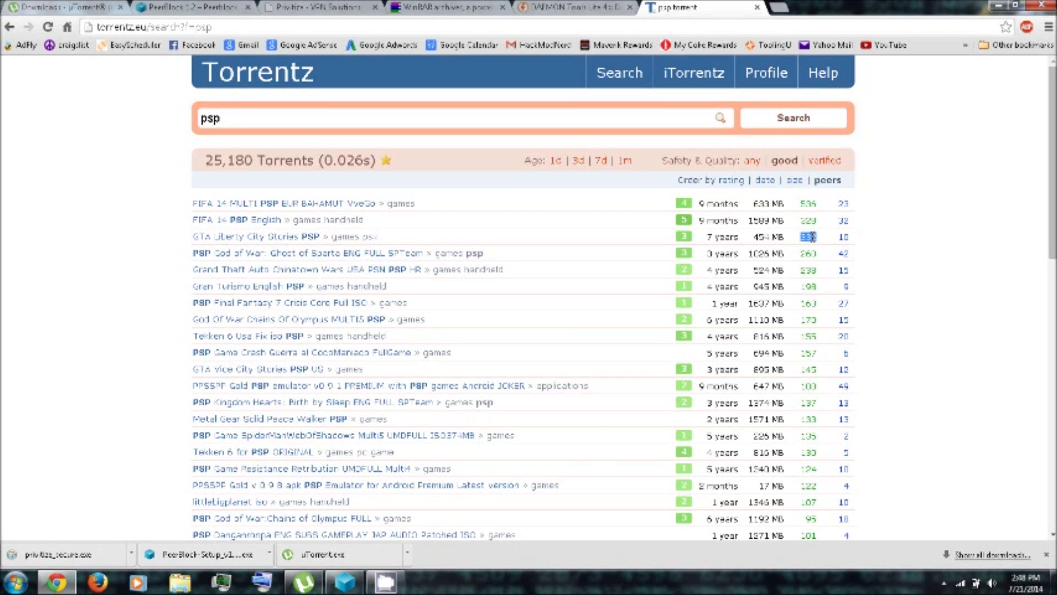
drag(812, 237, 849, 236)
double_click(846, 237)
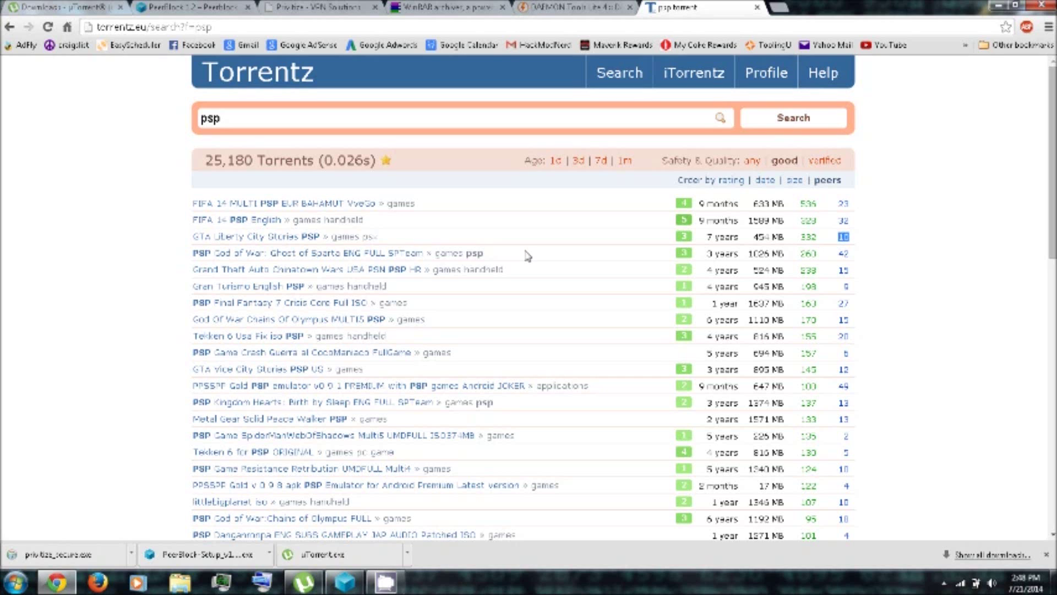
click(282, 240)
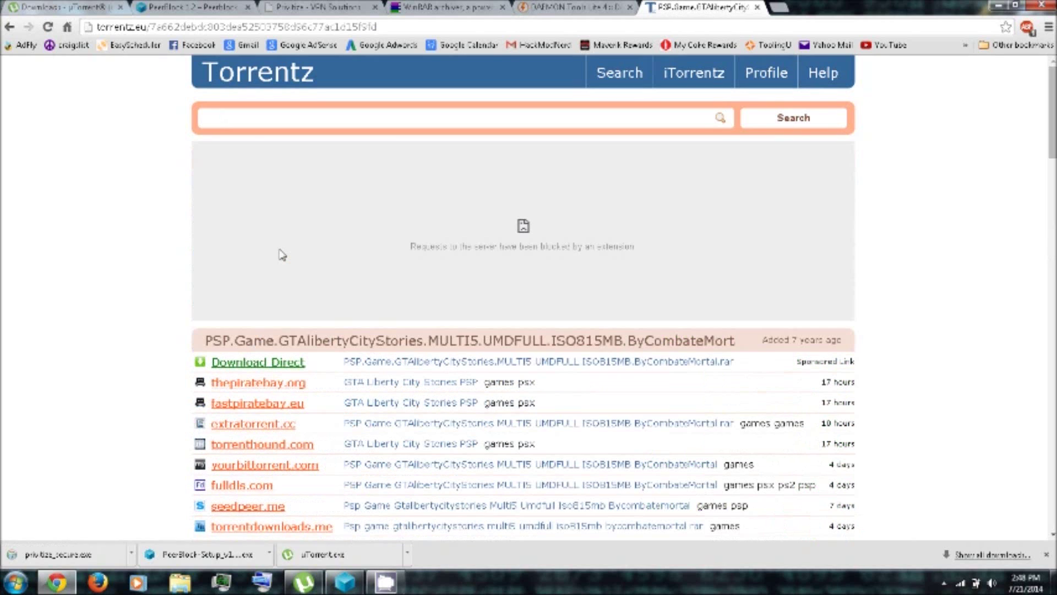
Open GTA Liberty City Stories [PSP] on thepiratebay.org, browse it, and send its magnet link to µTorrent.
scroll(471, 293, down, 3)
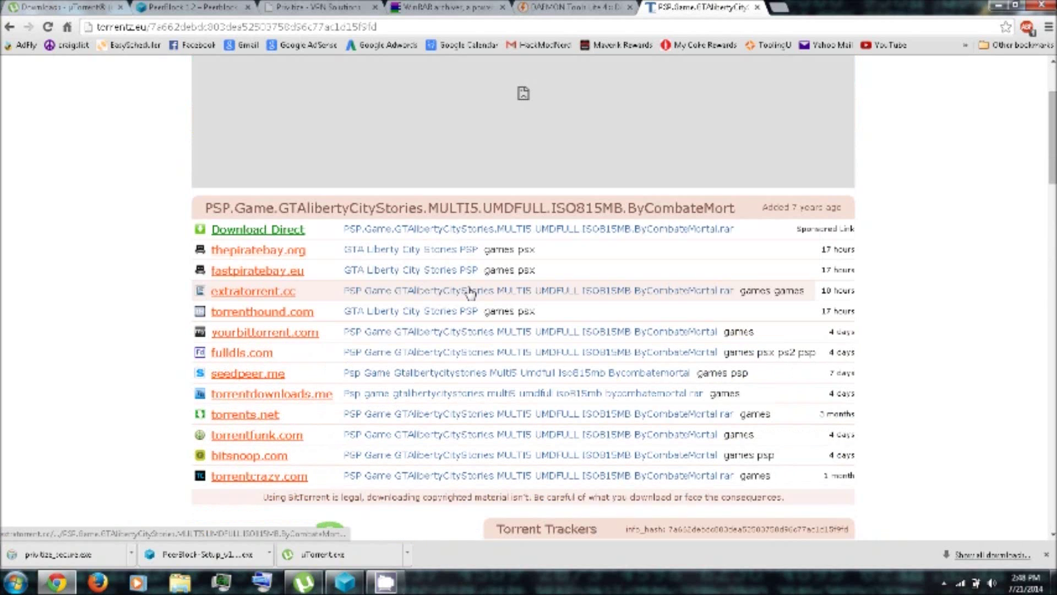
click(365, 252)
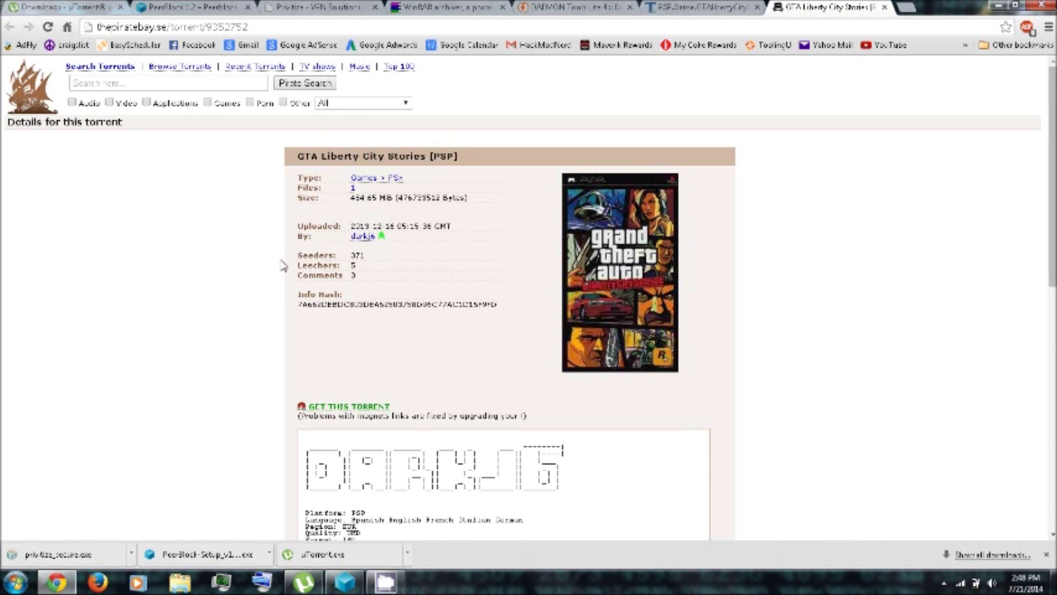
scroll(247, 295, down, 3)
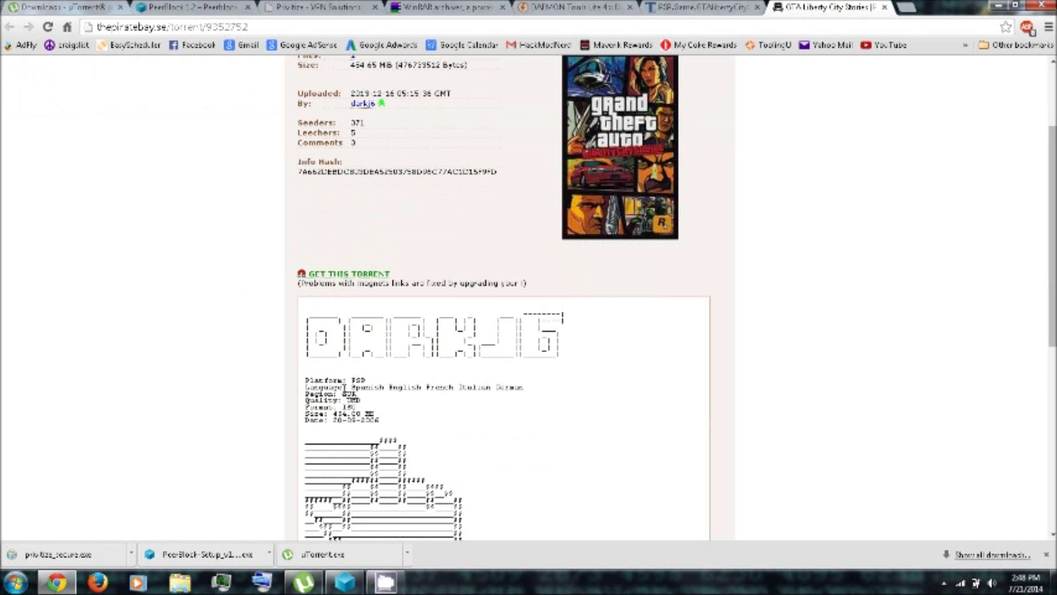
scroll(366, 370, up, 3)
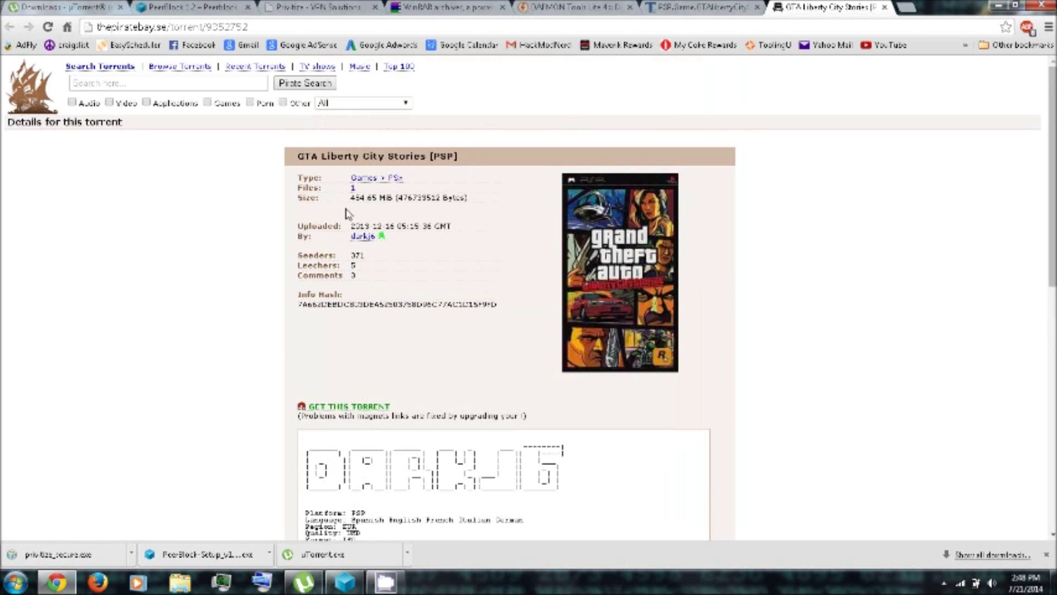
scroll(538, 315, down, 1)
scroll(538, 314, down, 4)
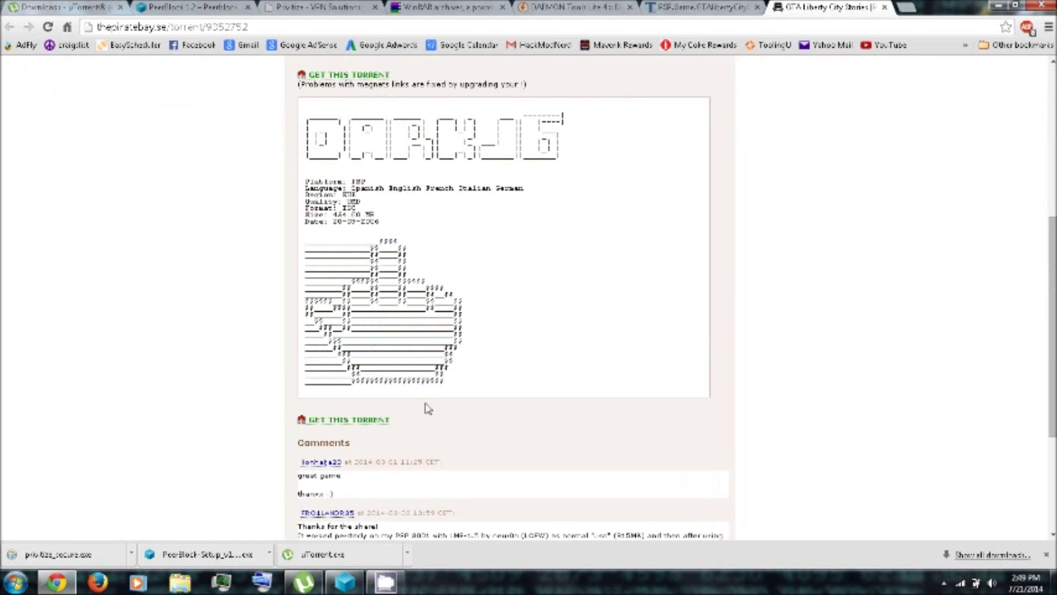
scroll(417, 330, up, 1)
scroll(417, 331, up, 4)
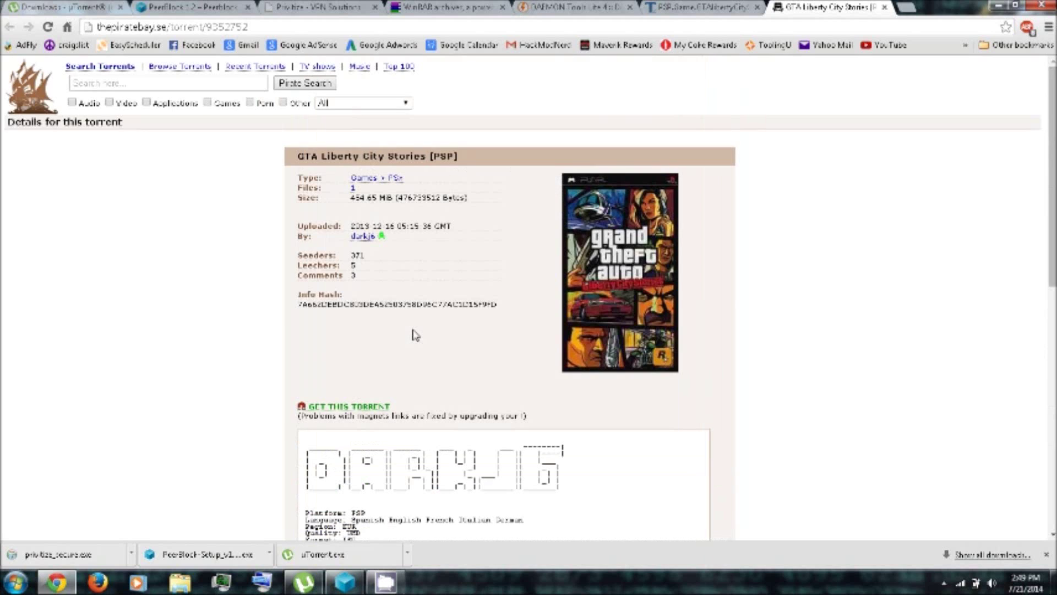
click(327, 407)
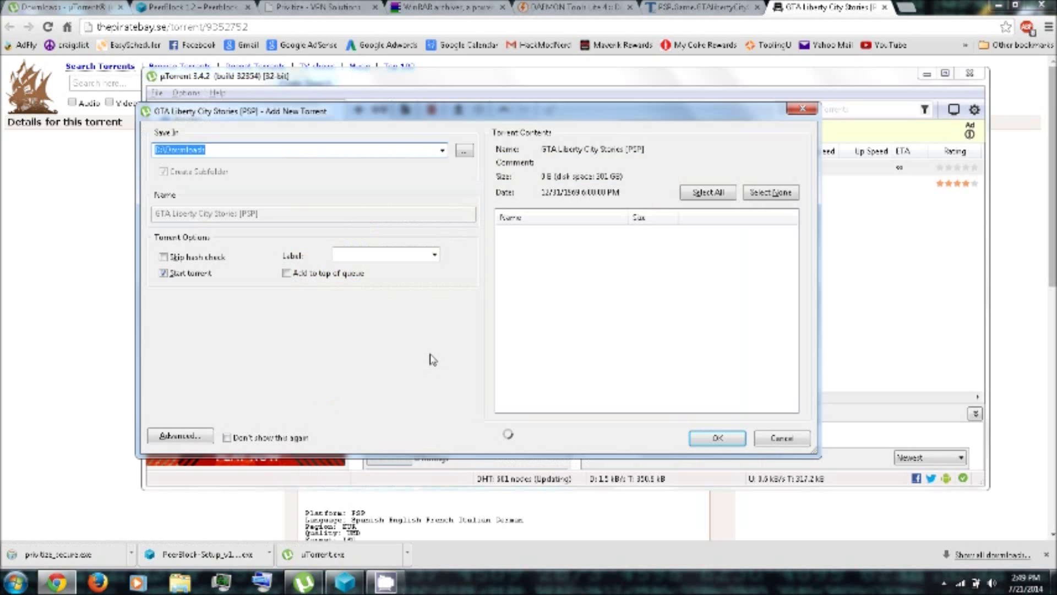
Keep D:\Downloads as the save folder and confirm adding the GTA Liberty City Stories PSP torrent.
click(357, 150)
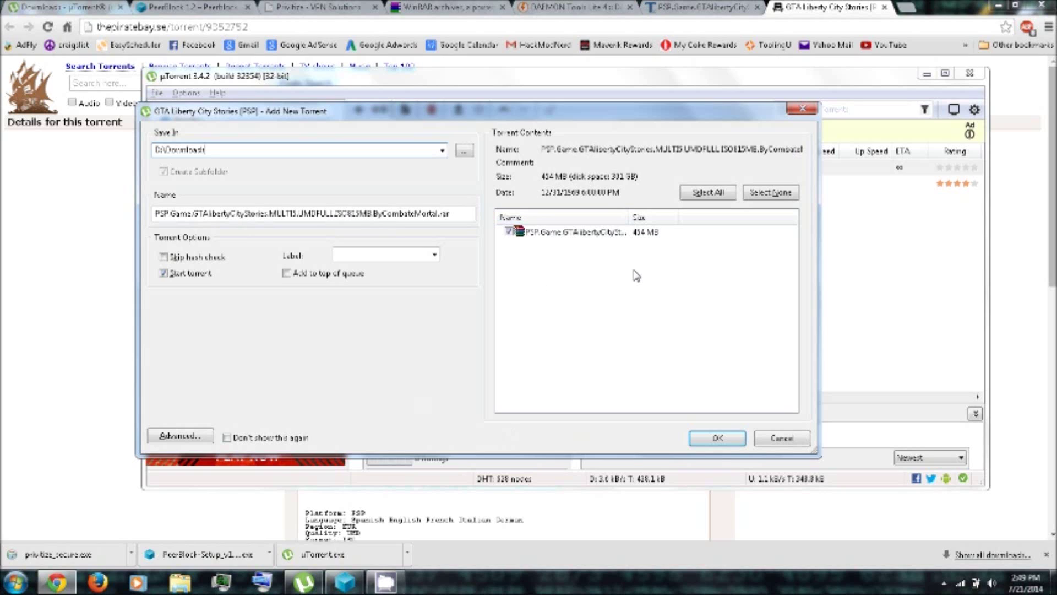
click(512, 234)
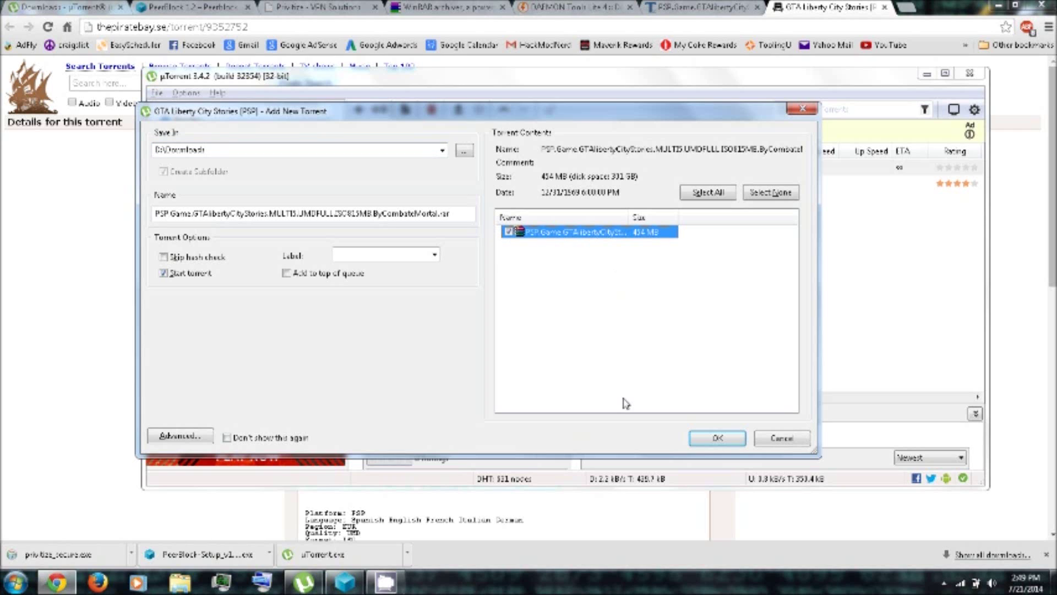
click(716, 439)
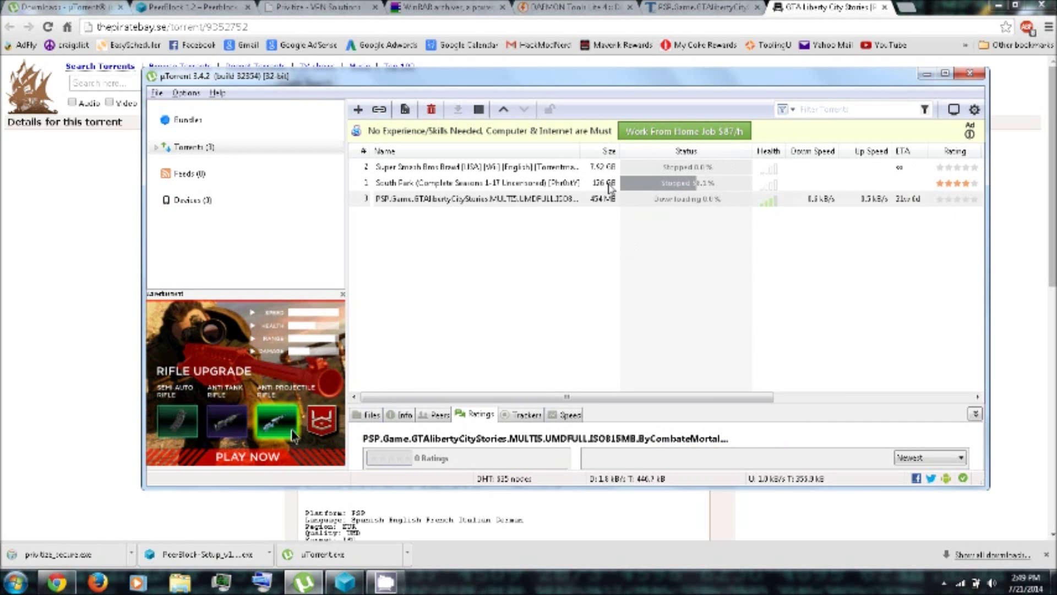
Start all three torrents and set their bandwidth allocation to High.
drag(601, 270, 479, 174)
right_click(482, 180)
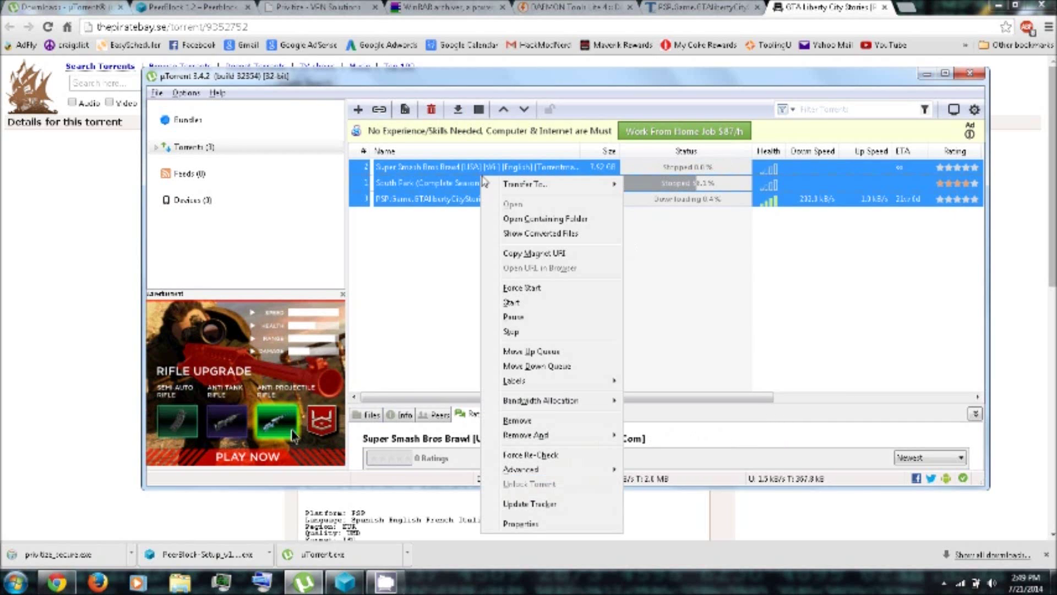
click(512, 303)
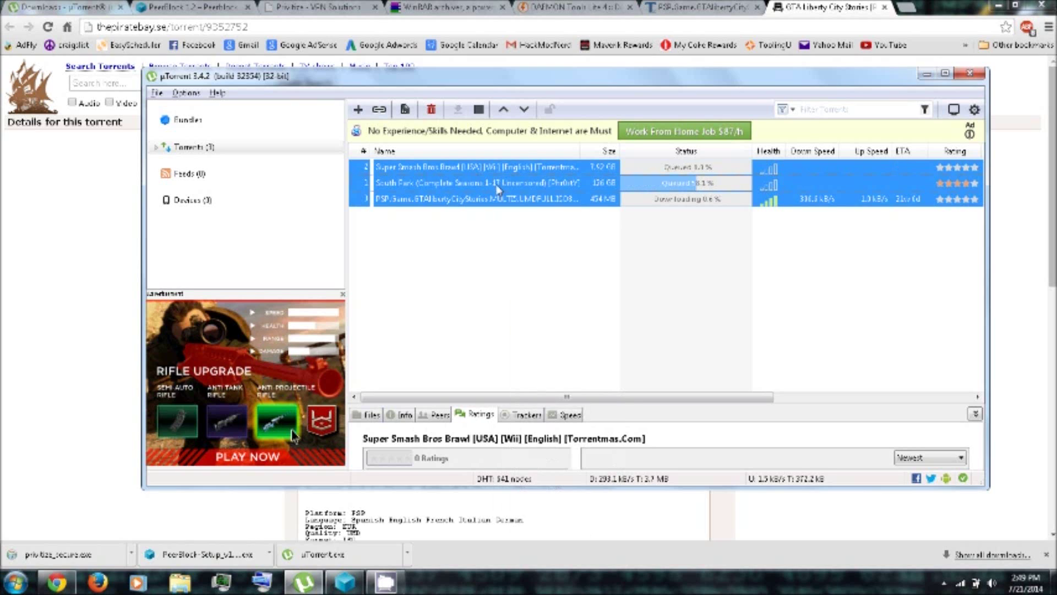
right_click(497, 182)
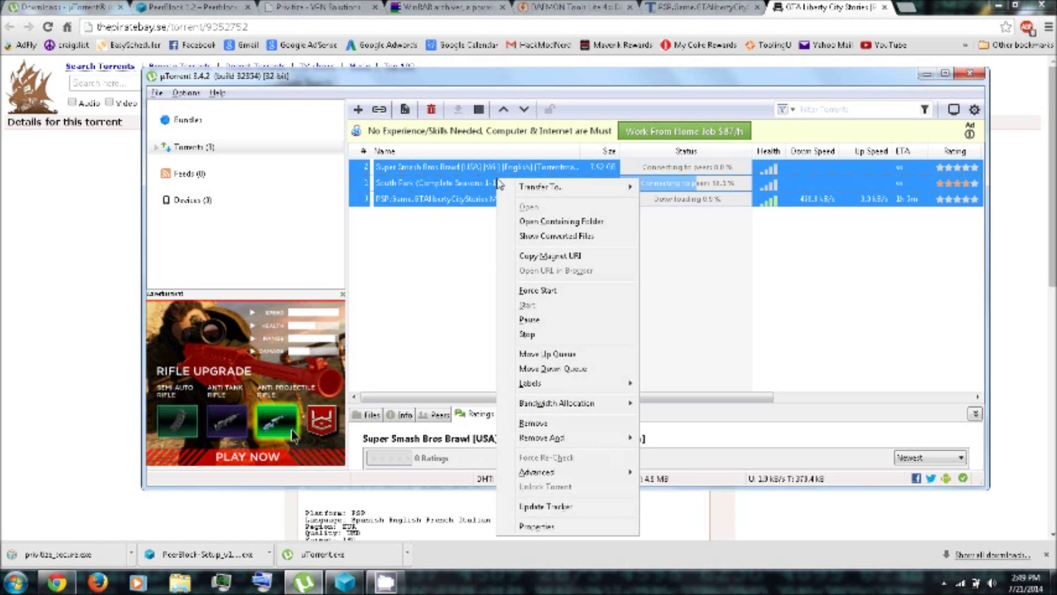
mouse_move(577, 410)
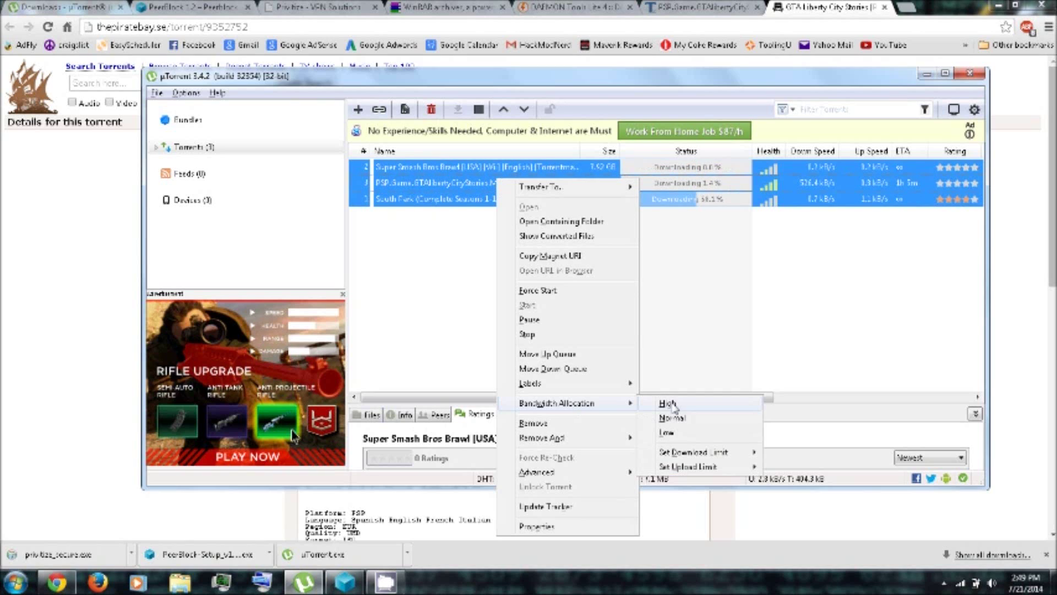
click(668, 403)
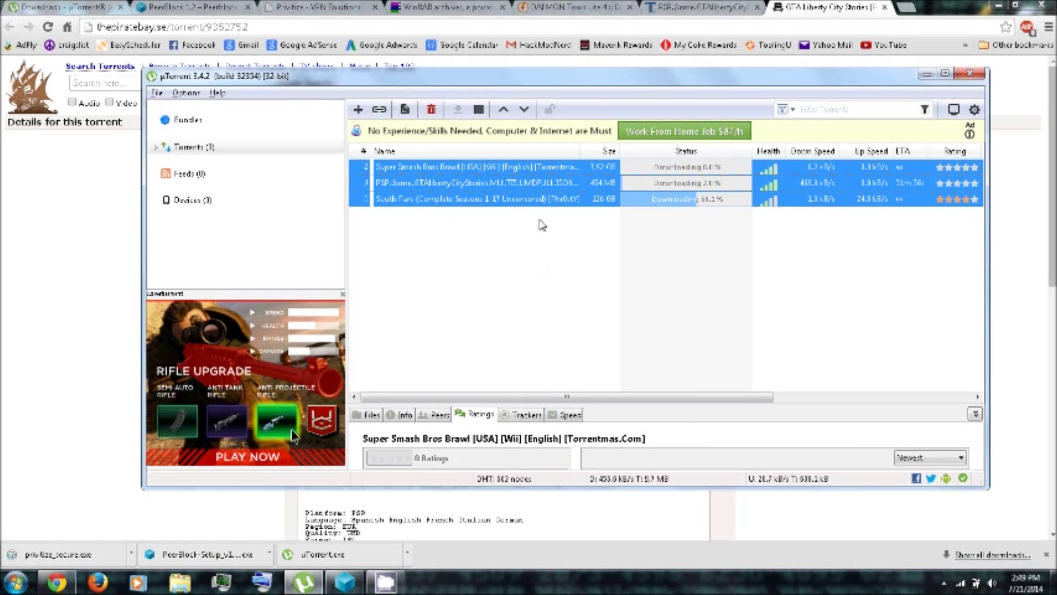
Review the per-torrent and overall download speed limit menus for the torrents.
drag(765, 233, 557, 170)
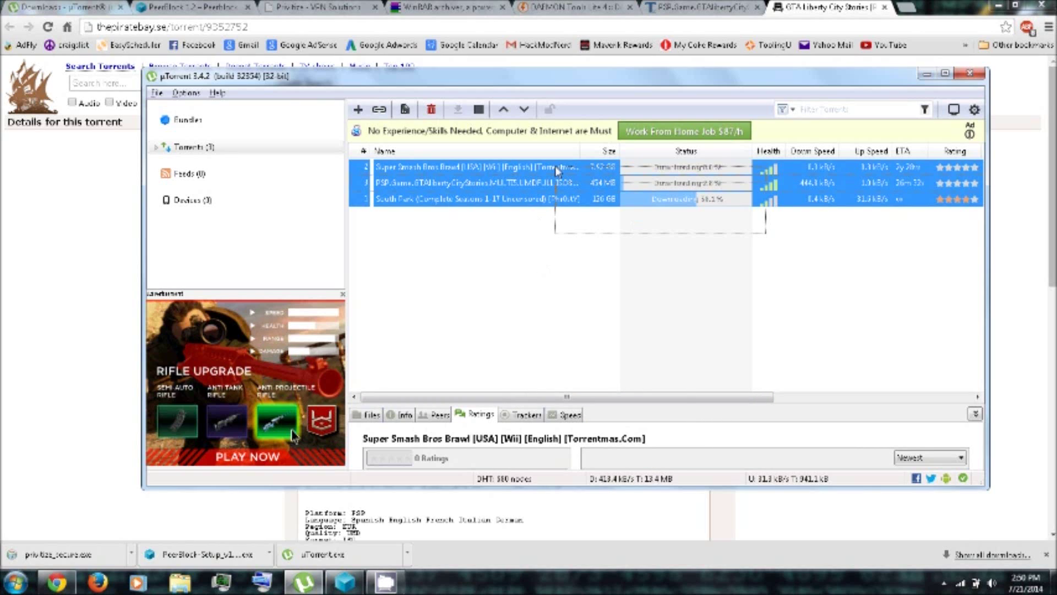
right_click(542, 184)
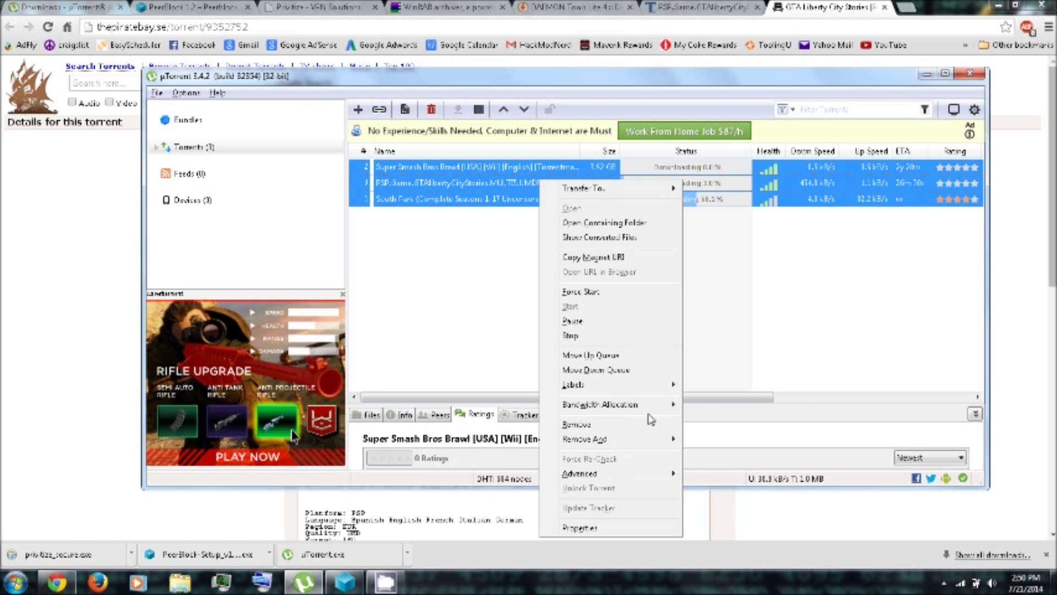
mouse_move(622, 412)
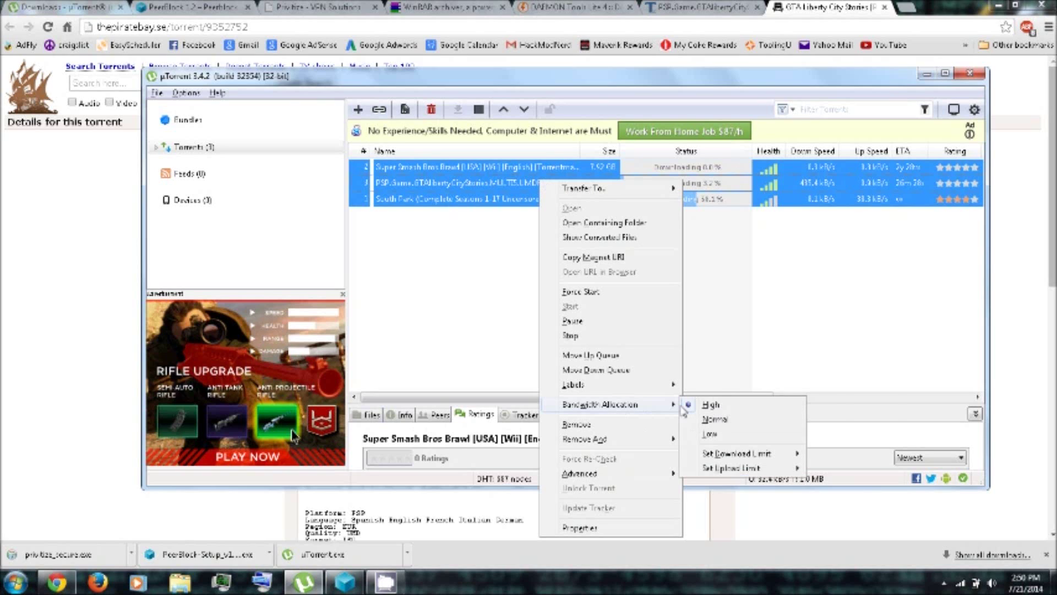
mouse_move(738, 456)
click(723, 350)
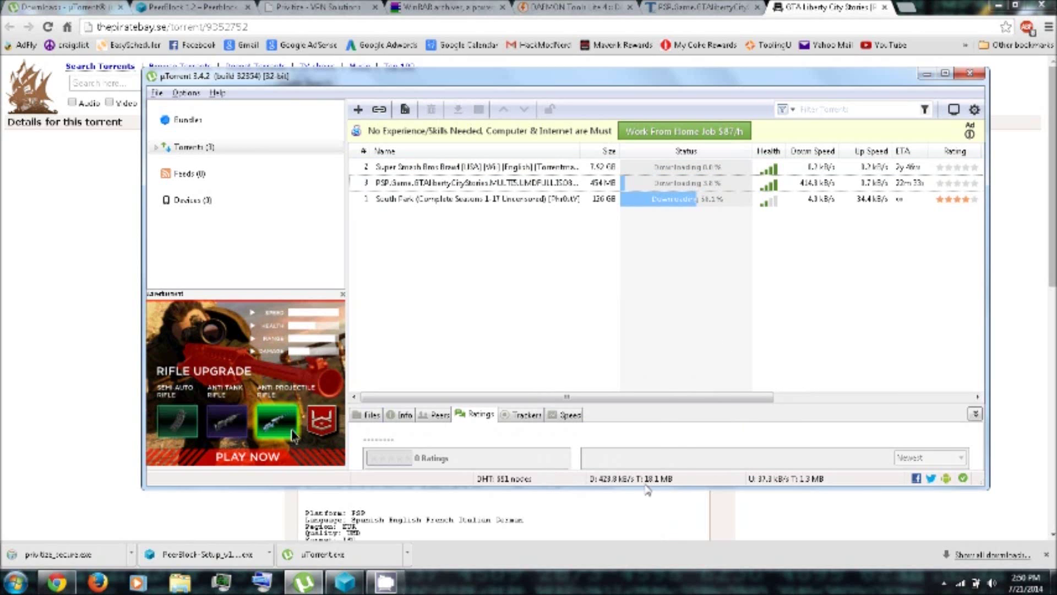
right_click(642, 480)
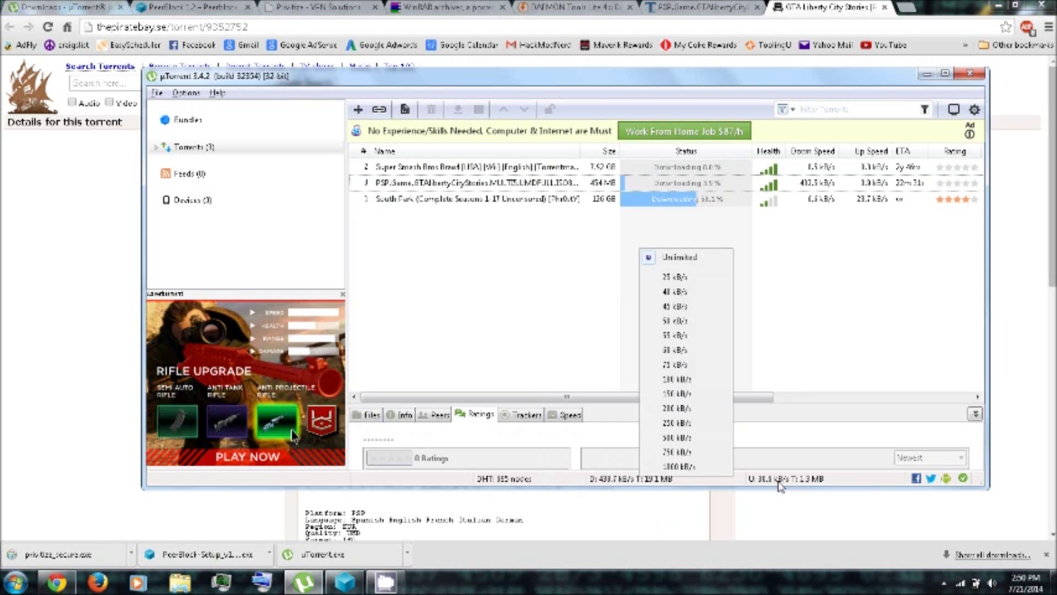
Close the speed limit menu and minimise all windows with Windows+D to reveal the desktop.
click(951, 26)
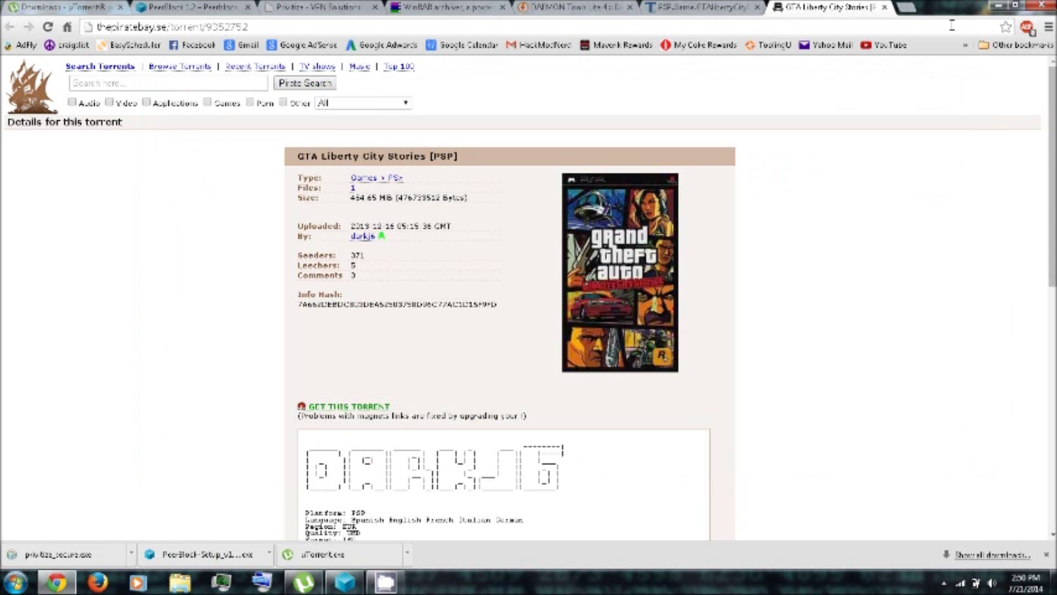
key(super+d)
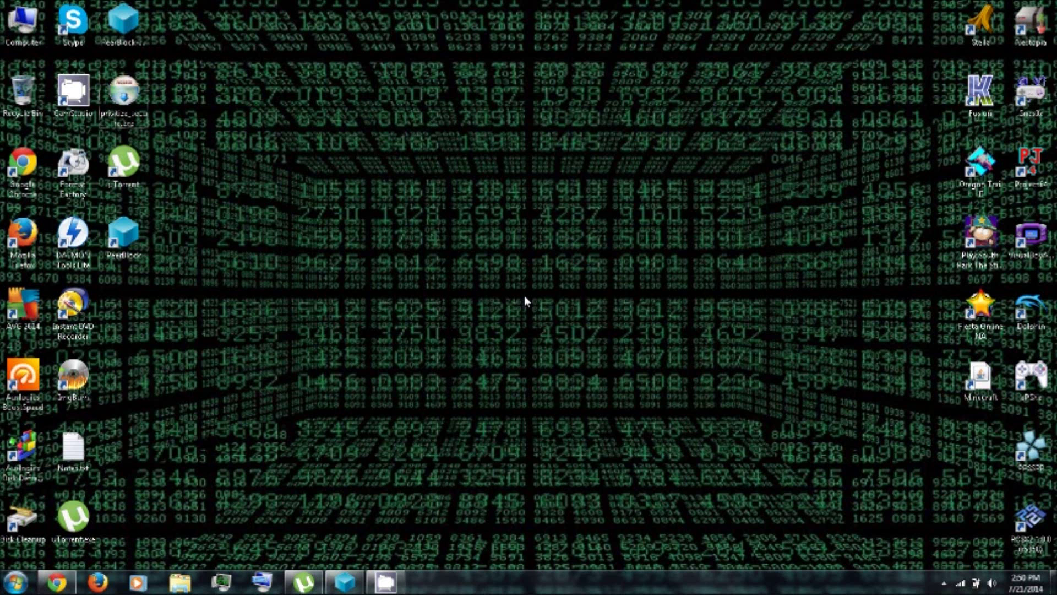